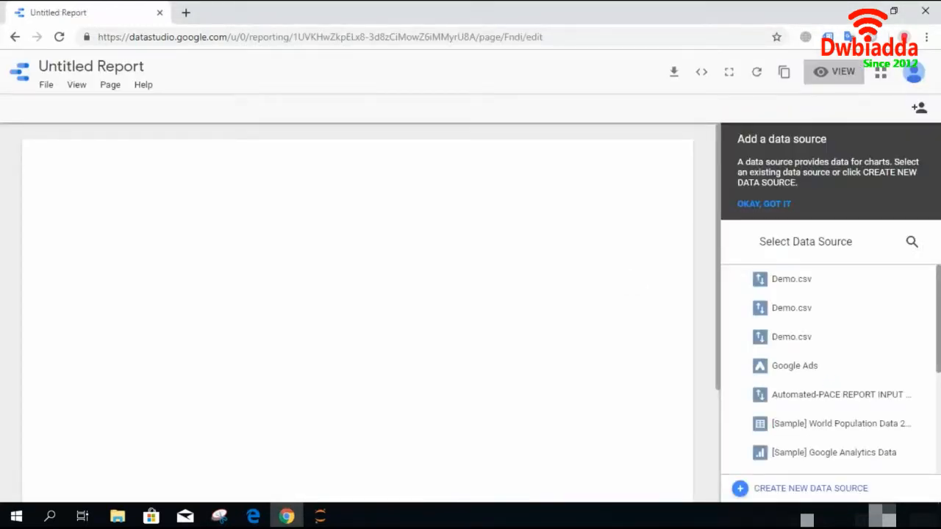
- Add the [Sample] Search Console Data (URL) data source to the report
scroll(831, 367, "down", 3)
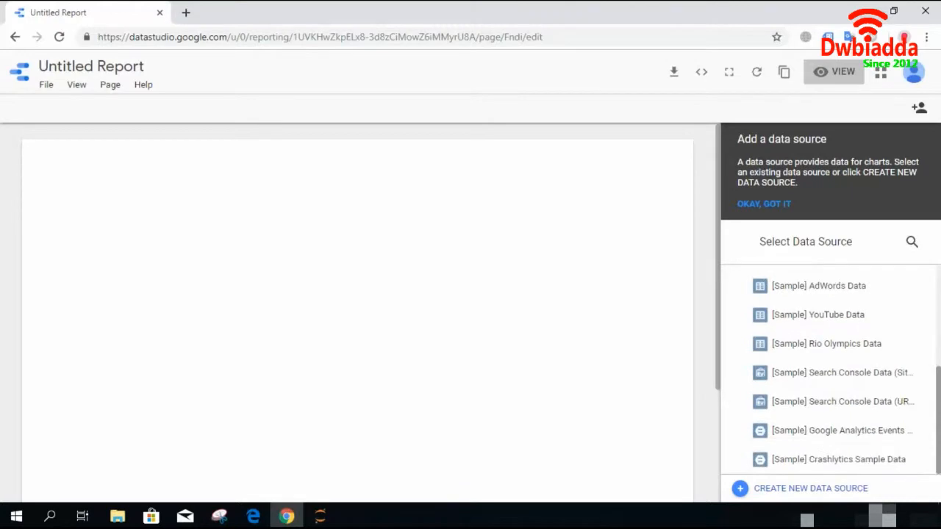
left_click(840, 406)
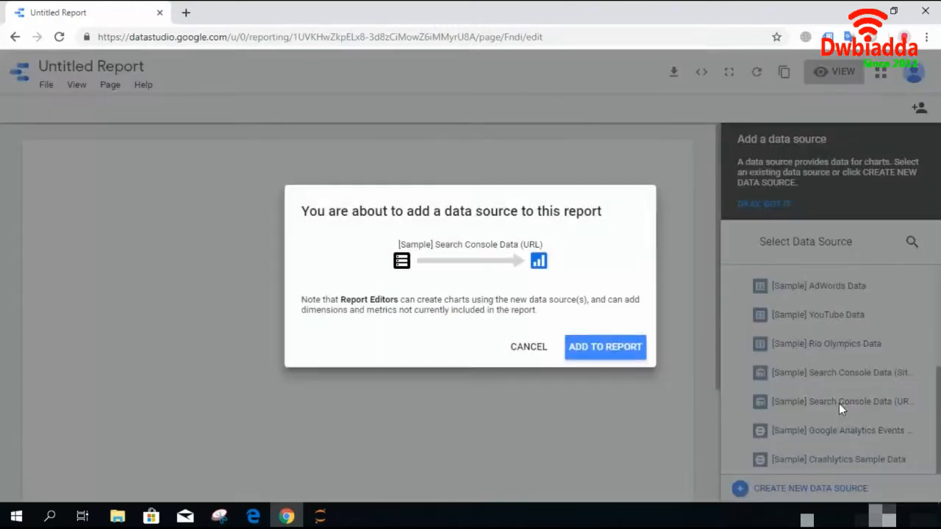
left_click(577, 349)
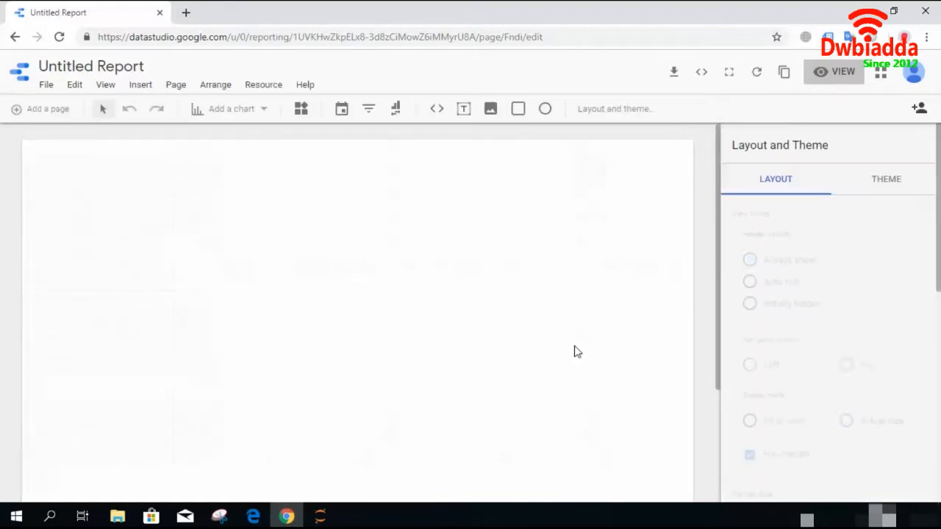
- Insert a stacked area chart onto the report page
left_click(265, 107)
left_click_drag(399, 170, 403, 302)
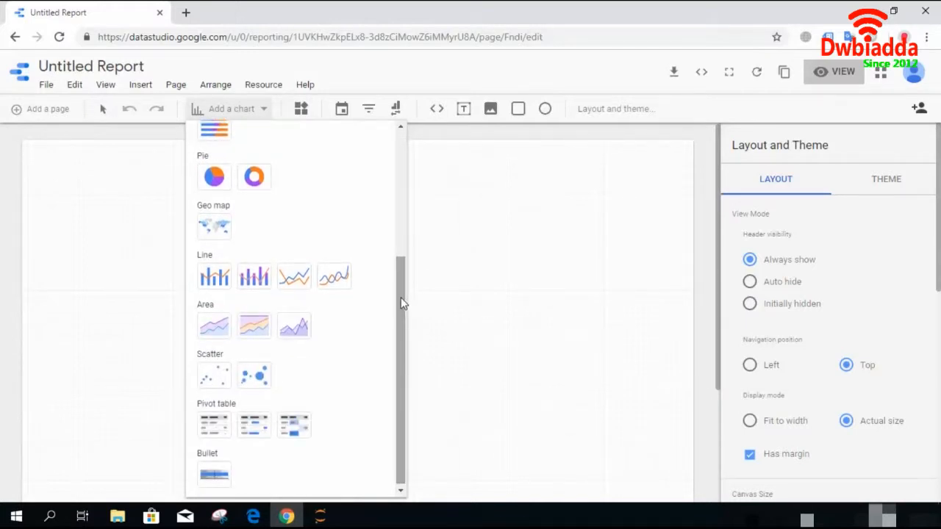
left_click(212, 329)
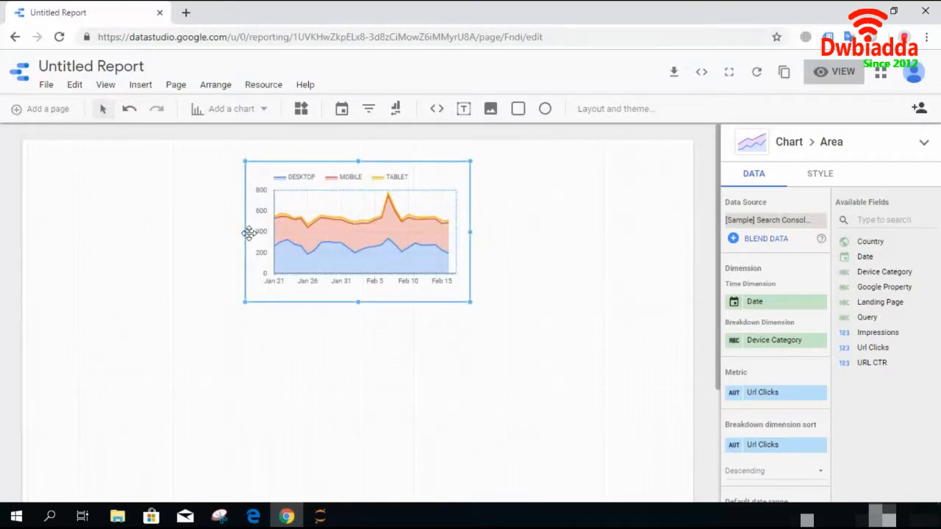
- Resize the chart wider on both sides and taller, then deselect it
left_click_drag(245, 232, 147, 242)
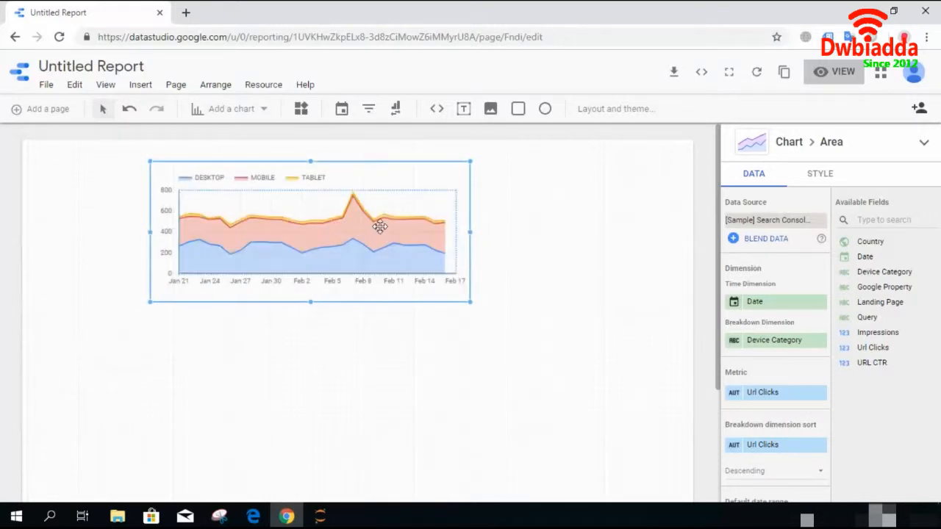
left_click(469, 233)
left_click_drag(467, 233, 615, 223)
left_click_drag(382, 302, 379, 331)
left_click(382, 380)
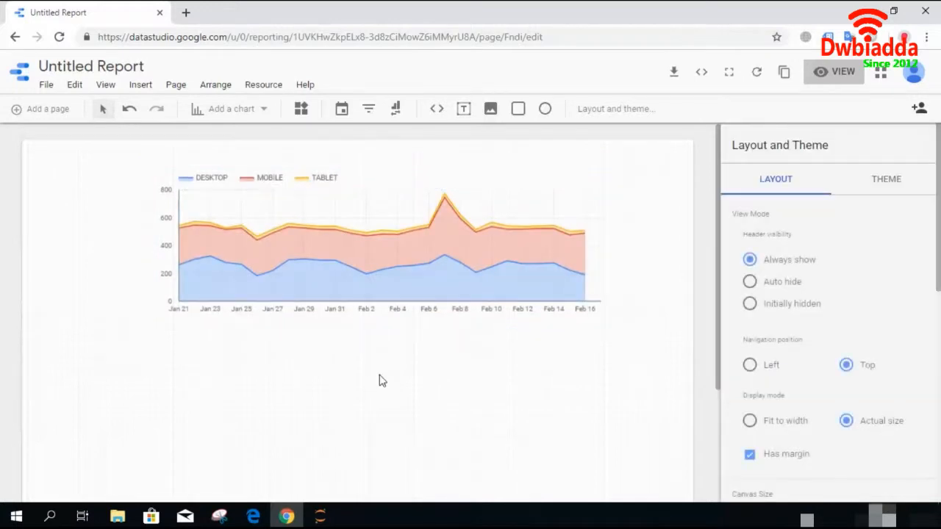
- Preview the chart in view mode and return to editing
left_click(361, 284)
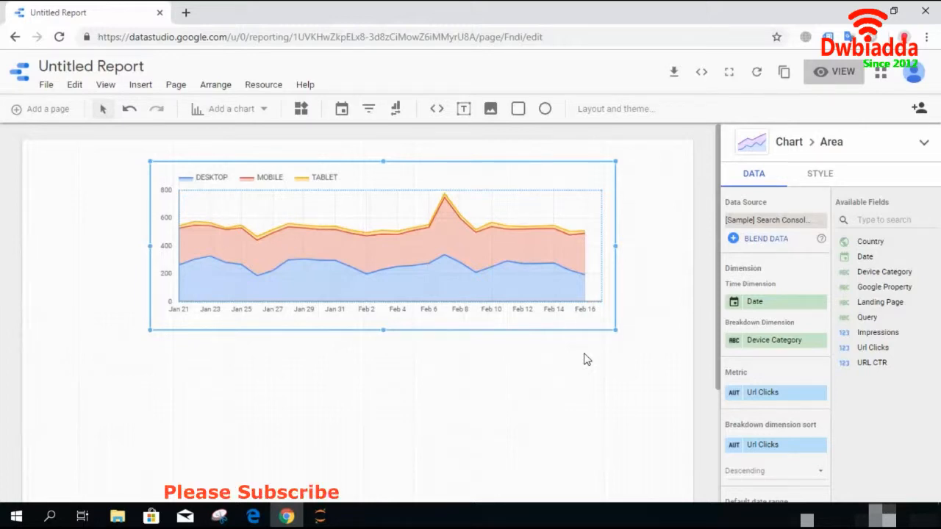
left_click(839, 72)
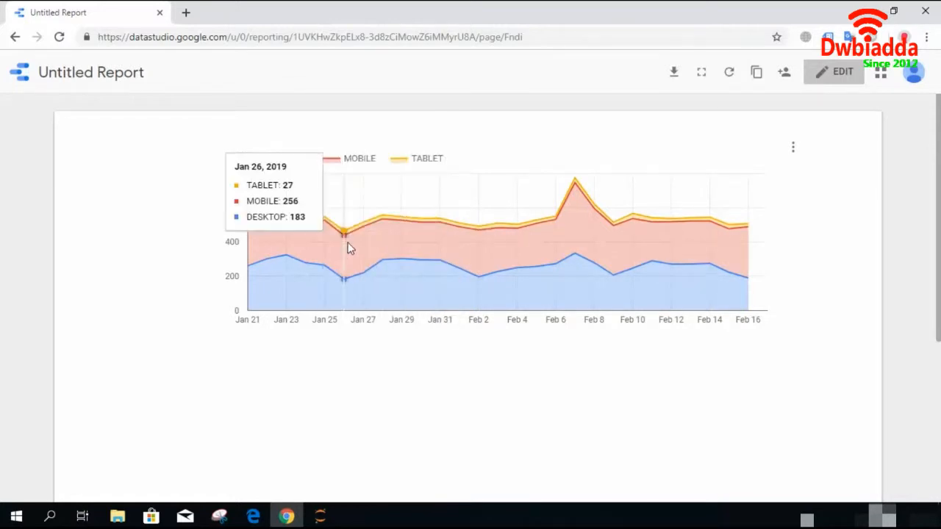
left_click(835, 81)
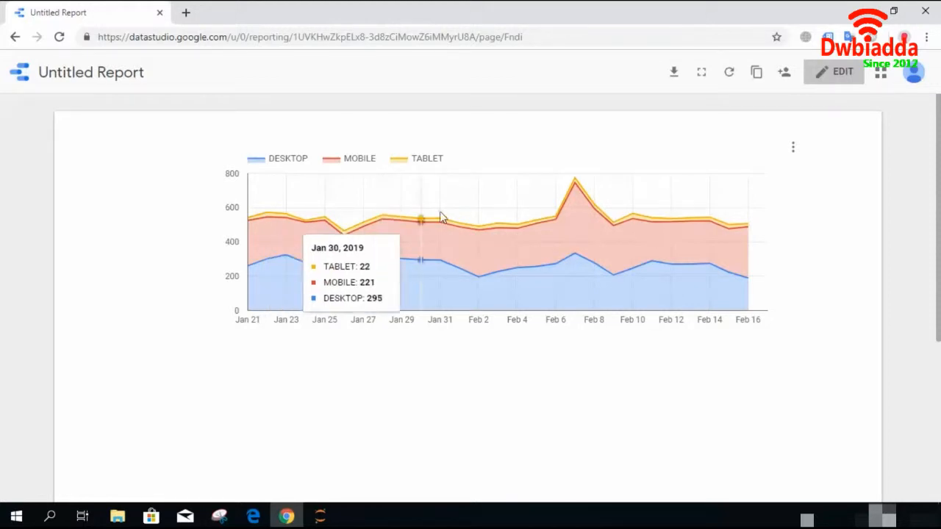
left_click(836, 74)
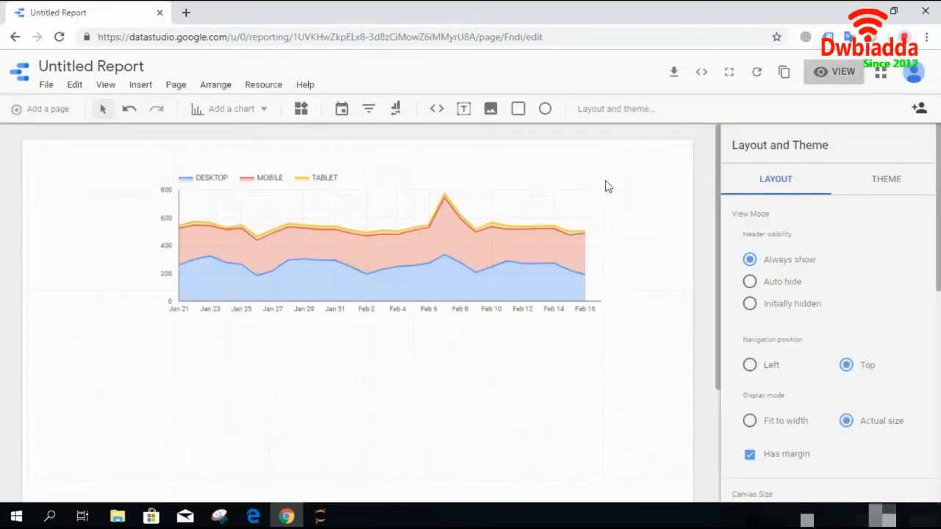
- Replace the chart's breakdown dimension with Country
left_click(453, 246)
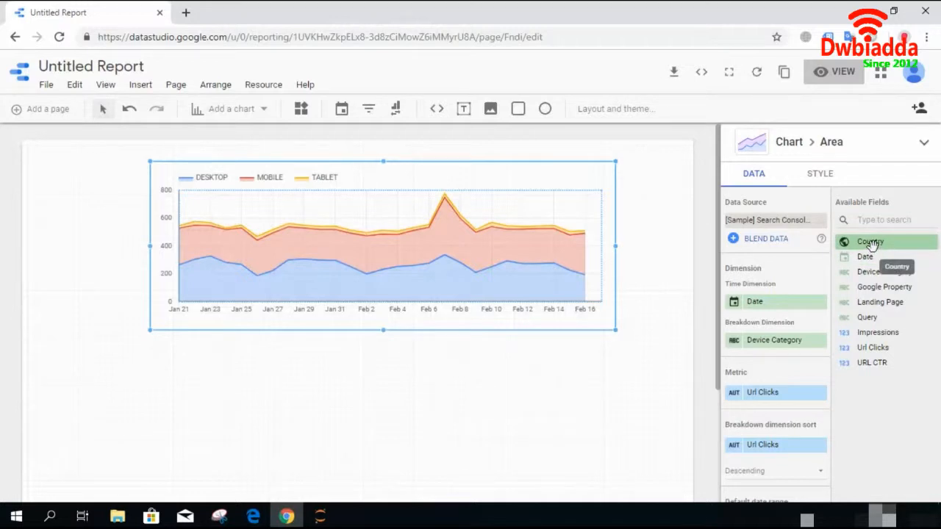
left_click_drag(871, 244, 761, 341)
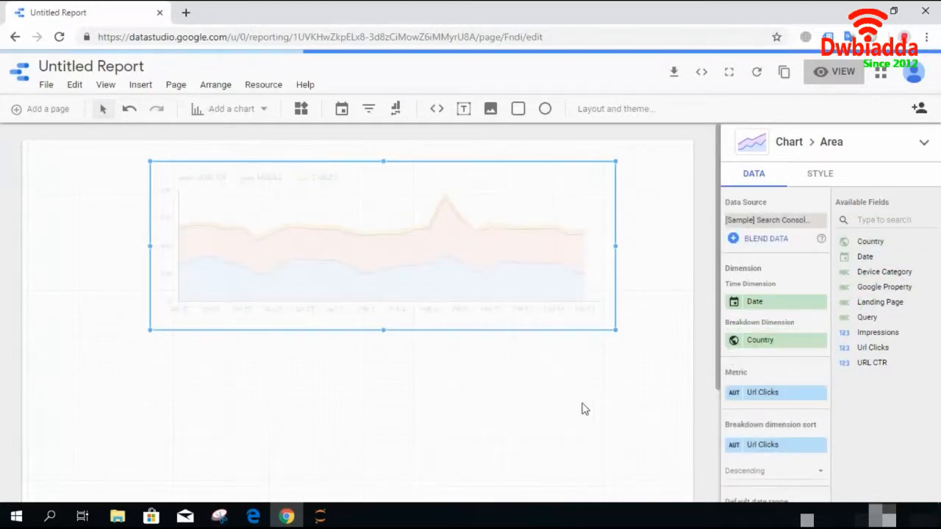
- Preview the chart by country in view mode and return to editing
left_click(824, 78)
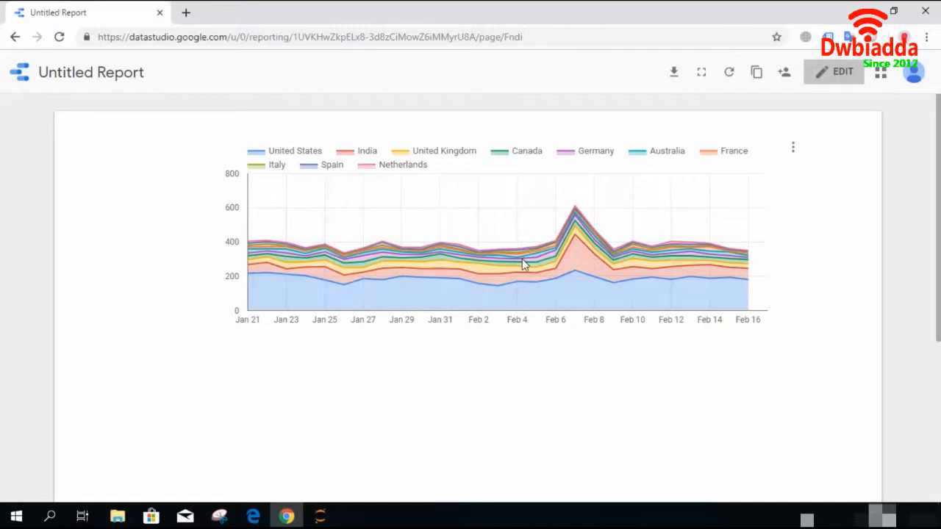
mouse_move(588, 249)
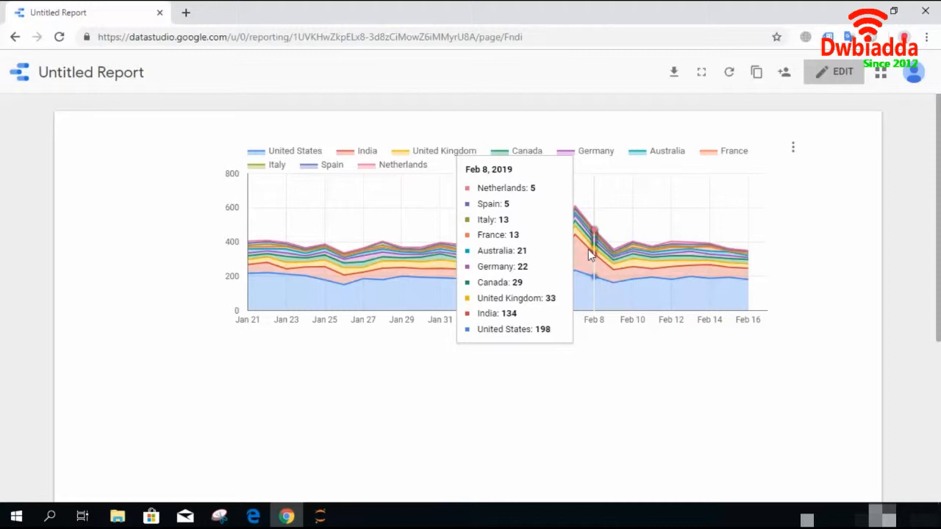
left_click(837, 72)
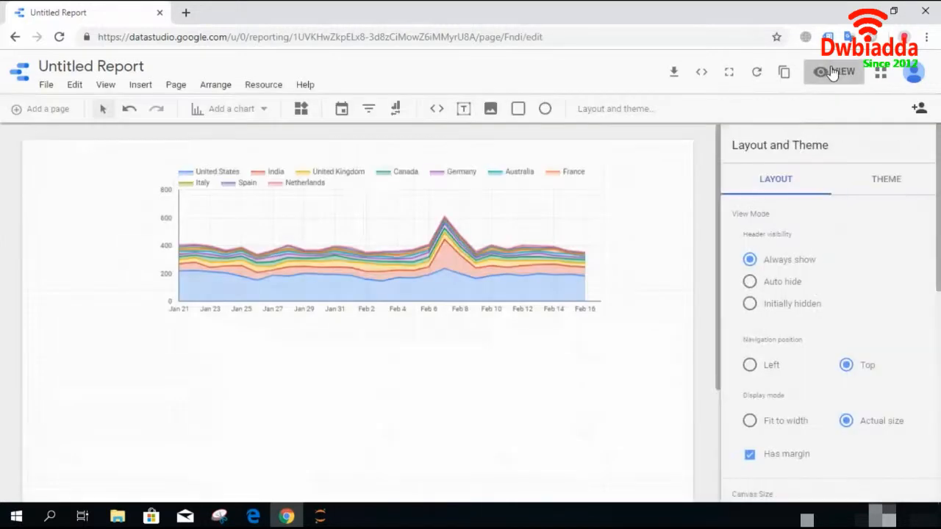
- Make the chart slightly taller and change its metric to Impressions
left_click(400, 302)
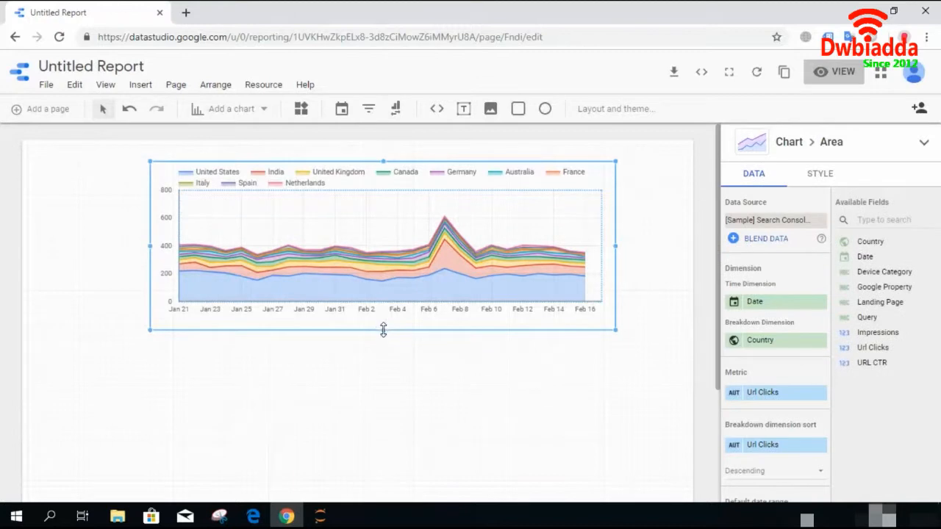
left_click_drag(383, 329, 383, 352)
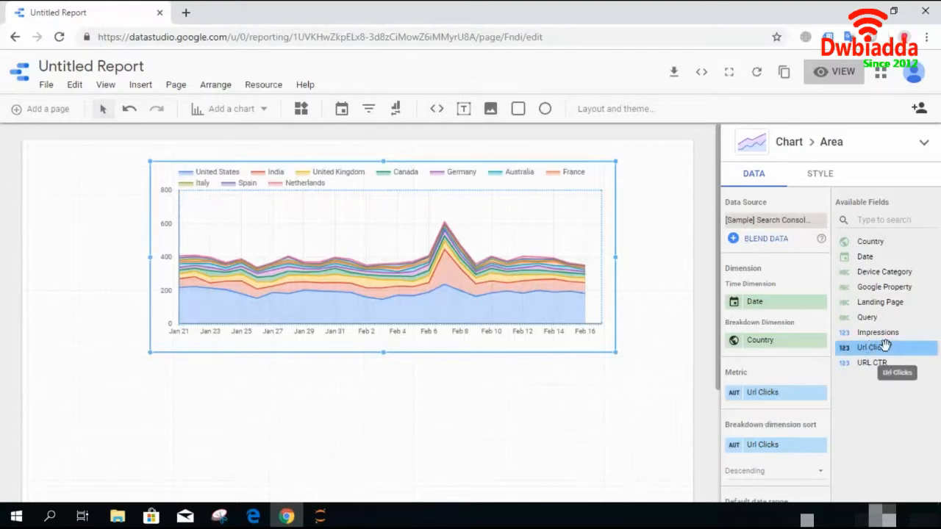
left_click_drag(883, 337, 879, 341)
left_click_drag(780, 408, 781, 405)
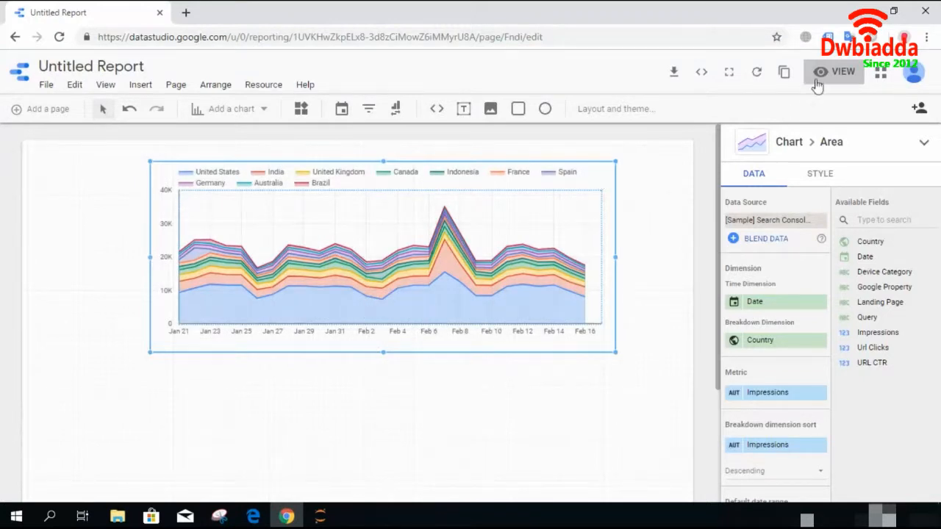
- Preview the Impressions chart in view mode and return to editing
left_click(829, 70)
mouse_move(574, 222)
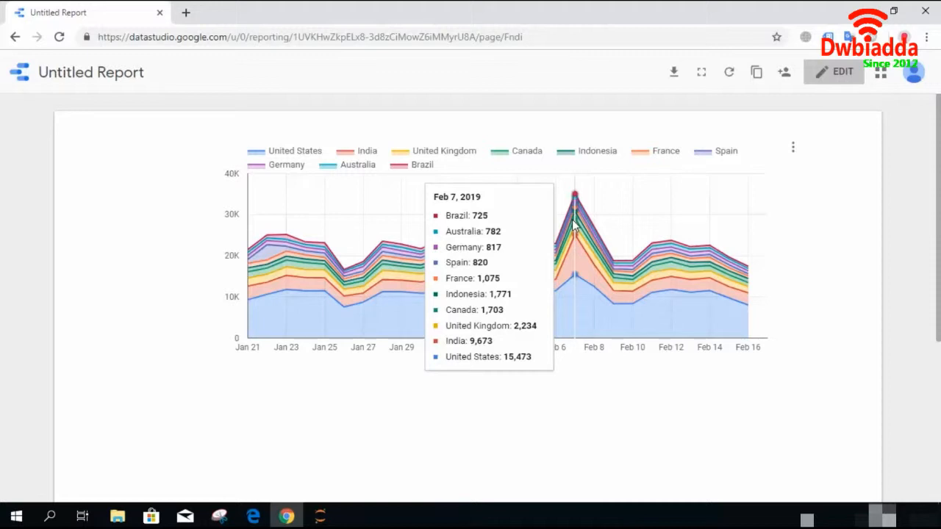
left_click(828, 71)
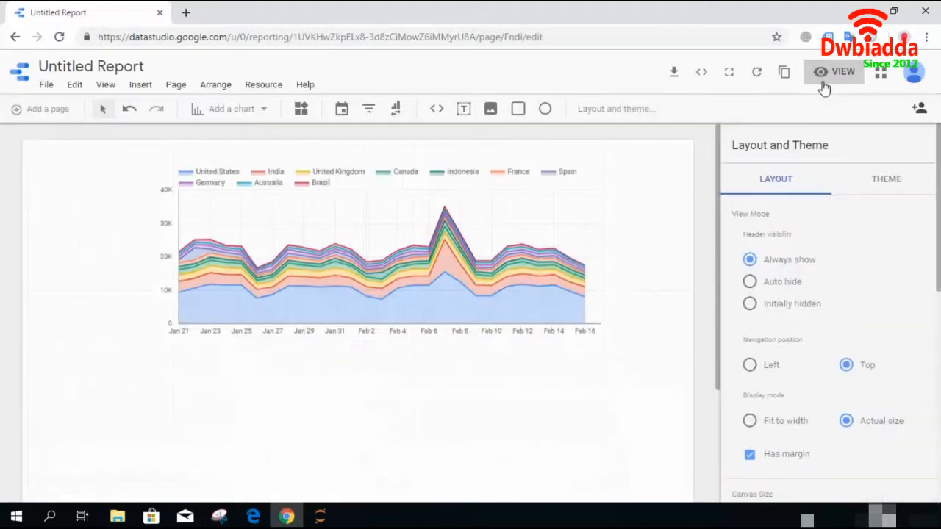
- Move the chart lower and further left on the page and open its style settings
left_click_drag(331, 250, 249, 285)
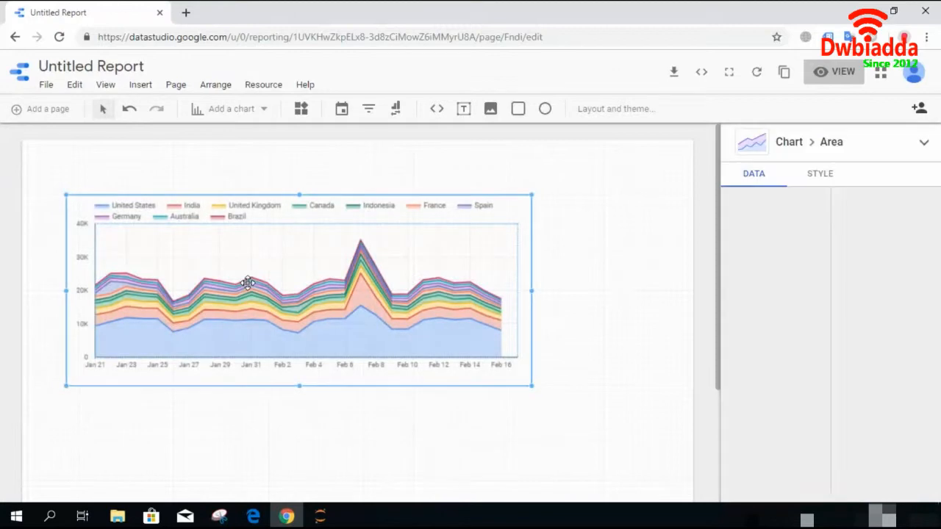
left_click(809, 177)
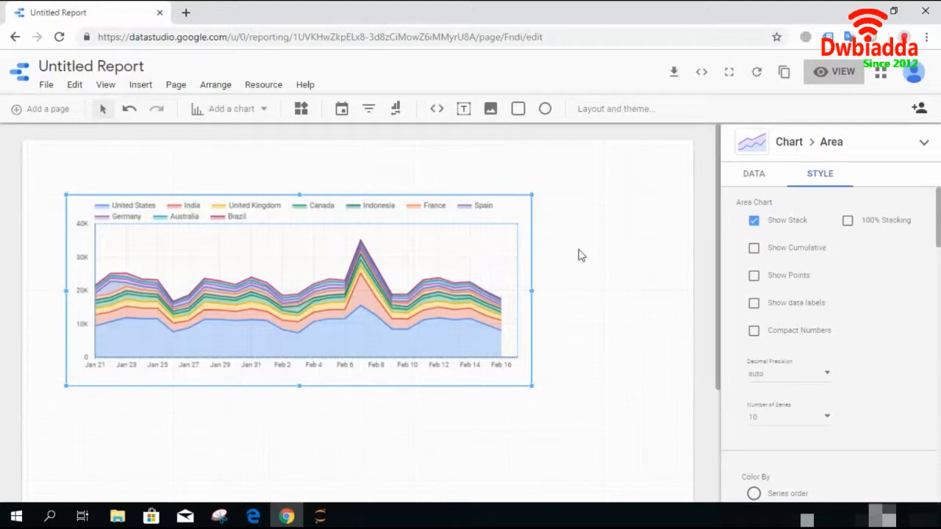
- Try 100% Stacking and Show Cumulative on the chart, switching each off again
left_click(848, 221)
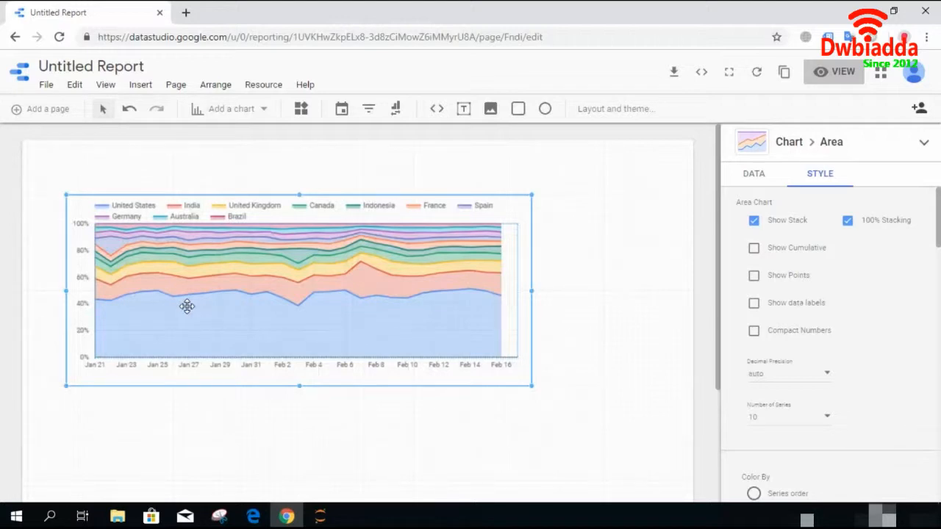
left_click(847, 221)
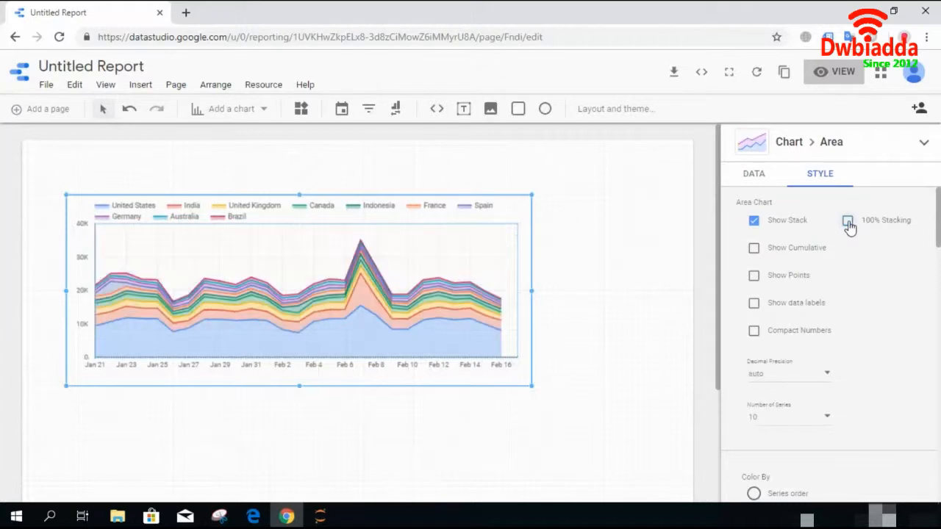
left_click(753, 250)
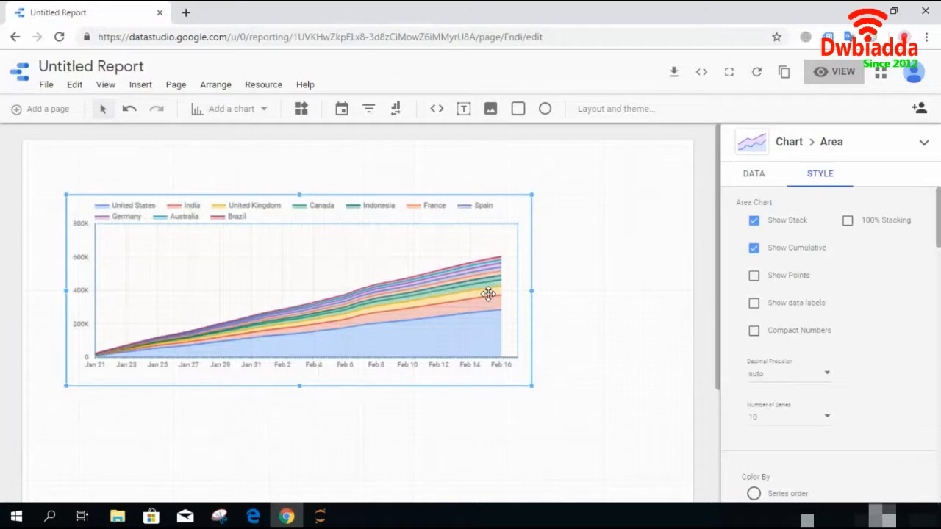
left_click(754, 250)
- Enable Show Points, trying Show data labels and Compact Numbers and switching them off again
left_click(754, 277)
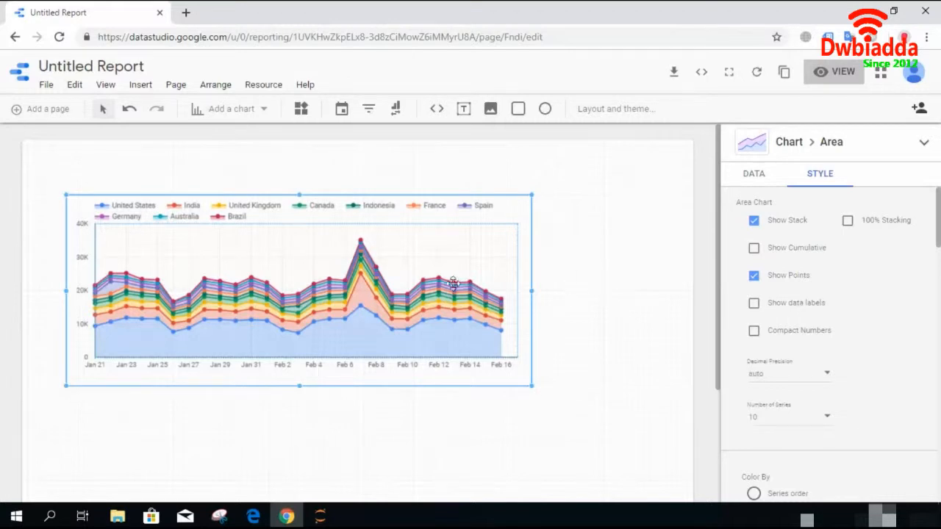
left_click(753, 304)
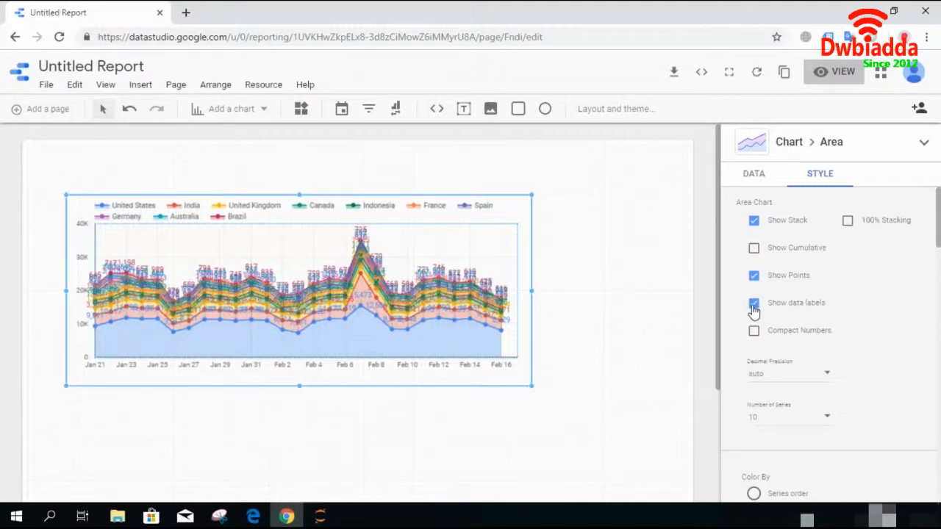
left_click(752, 306)
left_click(754, 332)
left_click(753, 332)
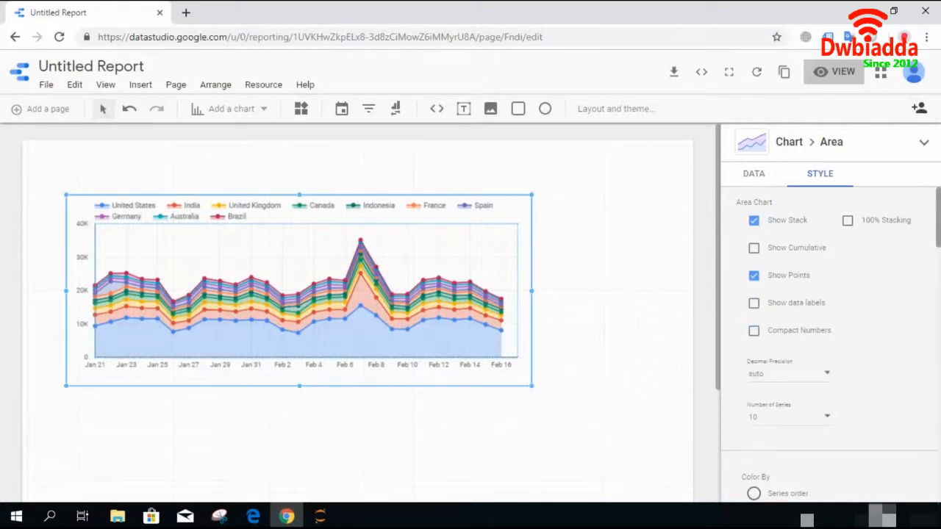
- Color the chart by series order and set the first series colour to black
scroll(829, 338, "down", 2)
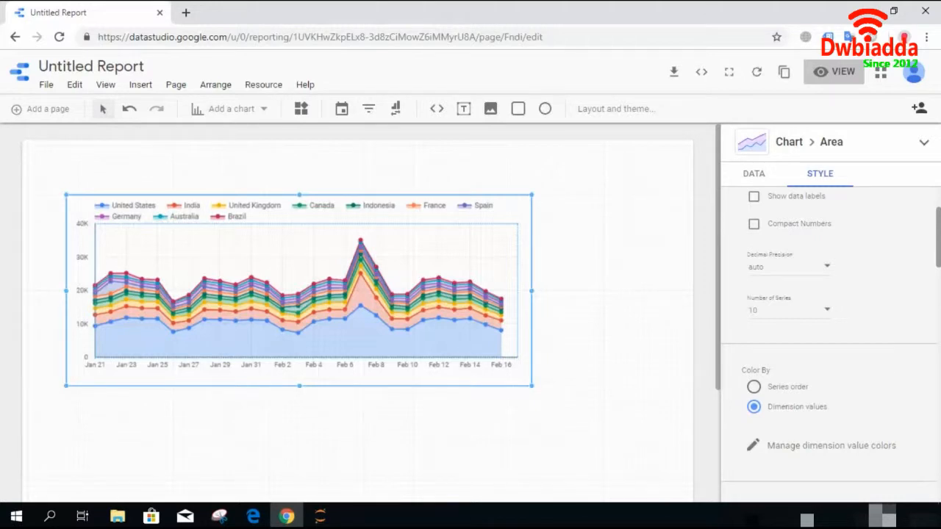
scroll(828, 338, "down", 1)
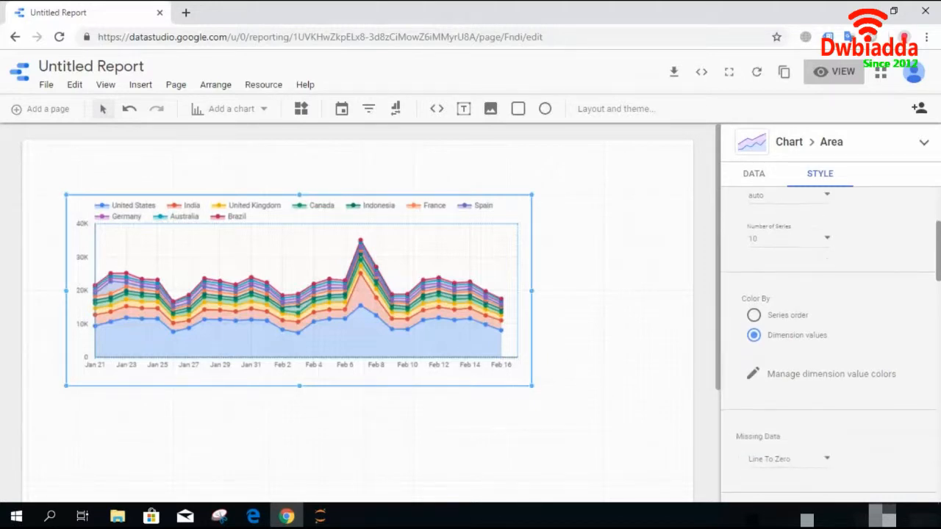
left_click(758, 303)
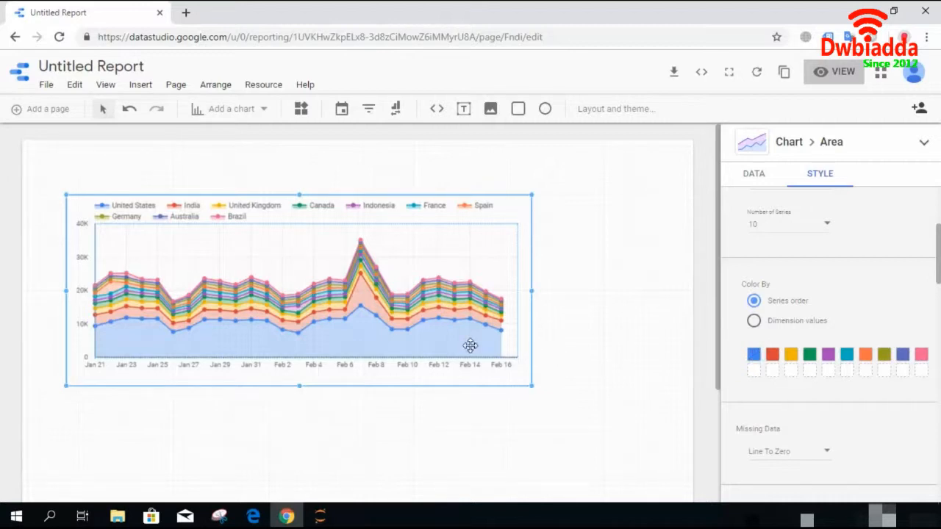
left_click(757, 357)
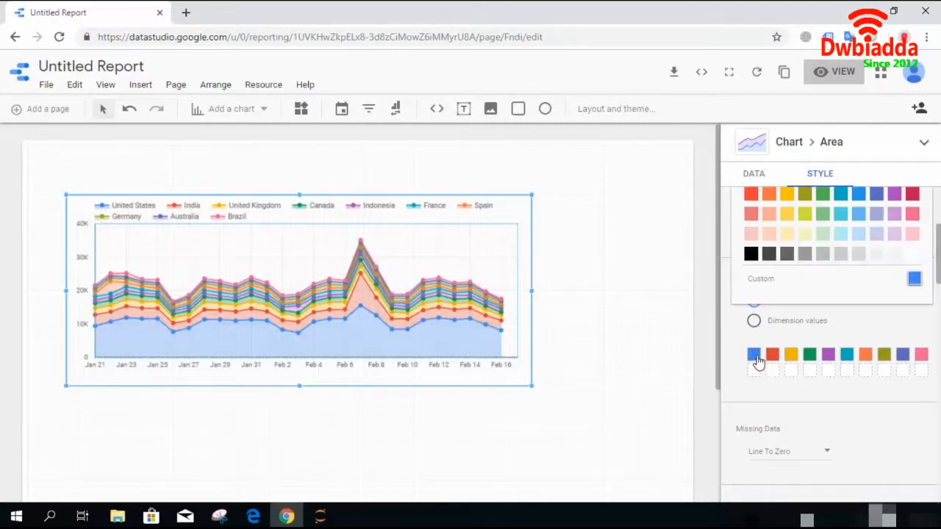
left_click(751, 254)
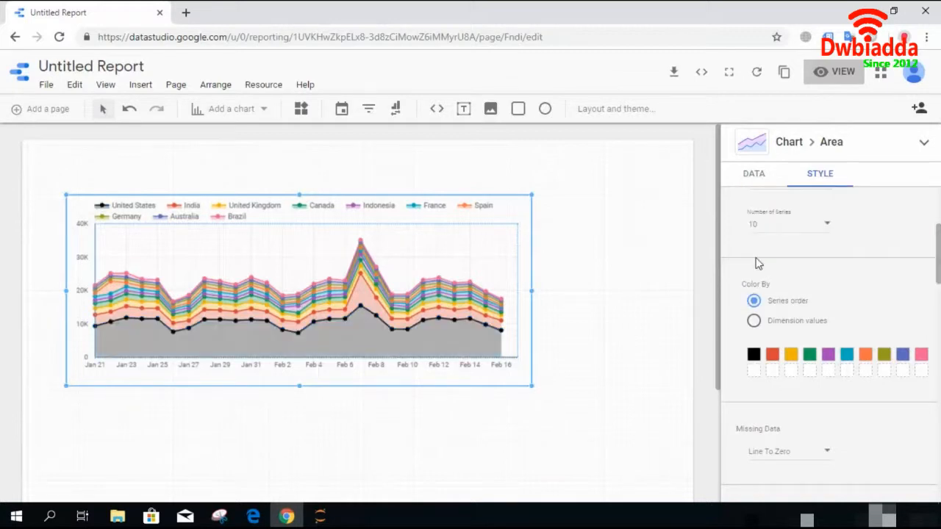
left_click(630, 371)
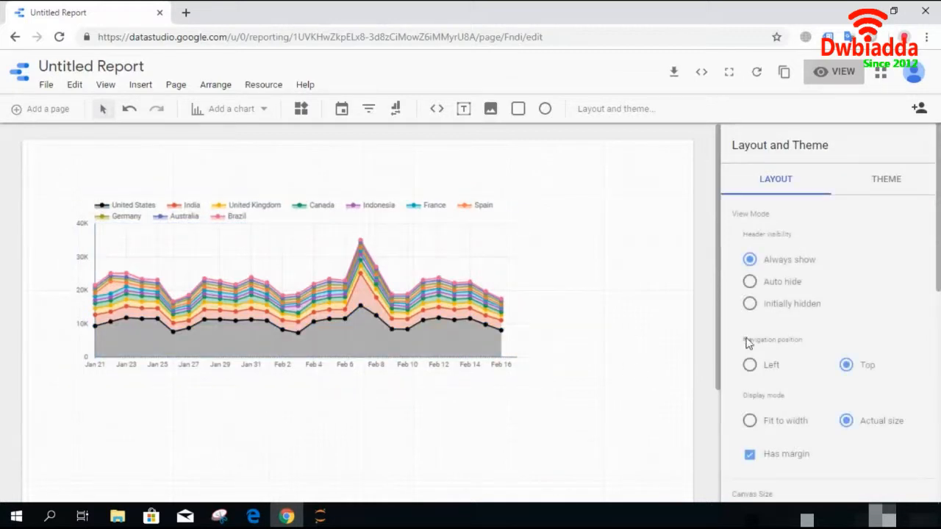
- Select the chart, open its style settings and set Missing Data to Line To Zero
left_click(459, 330)
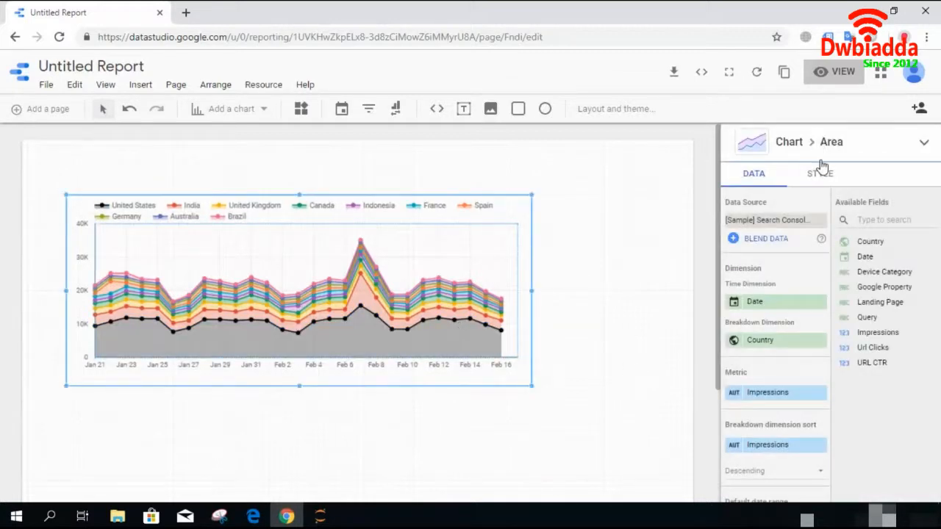
left_click(819, 177)
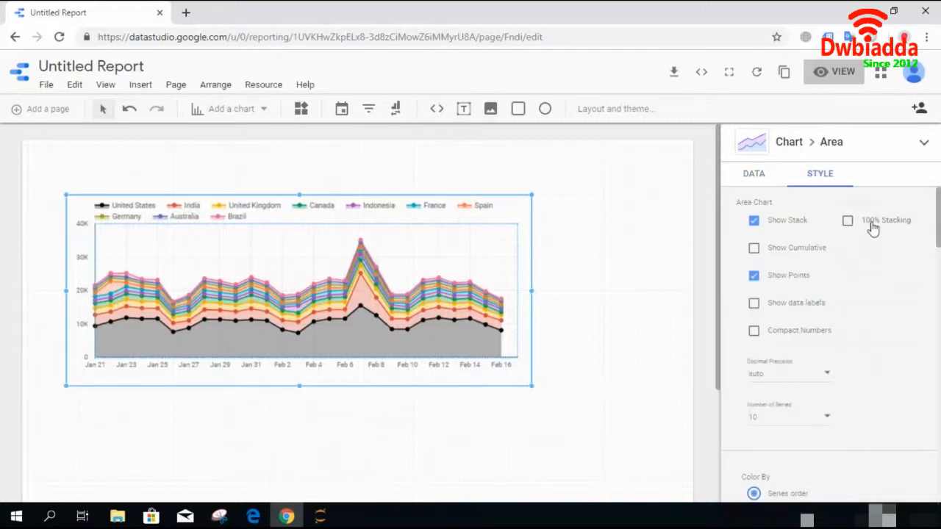
scroll(828, 330, "down", 8)
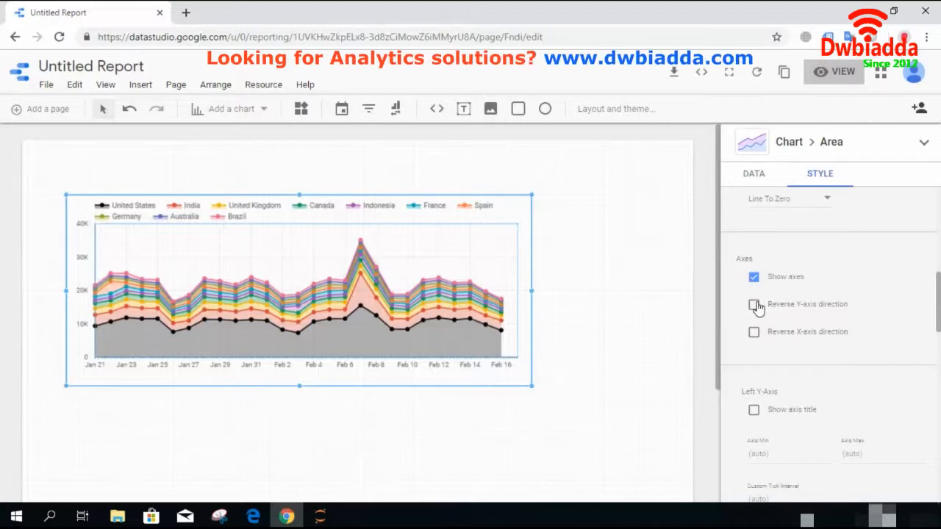
scroll(904, 317, "up", 1)
left_click_drag(938, 291, 938, 288)
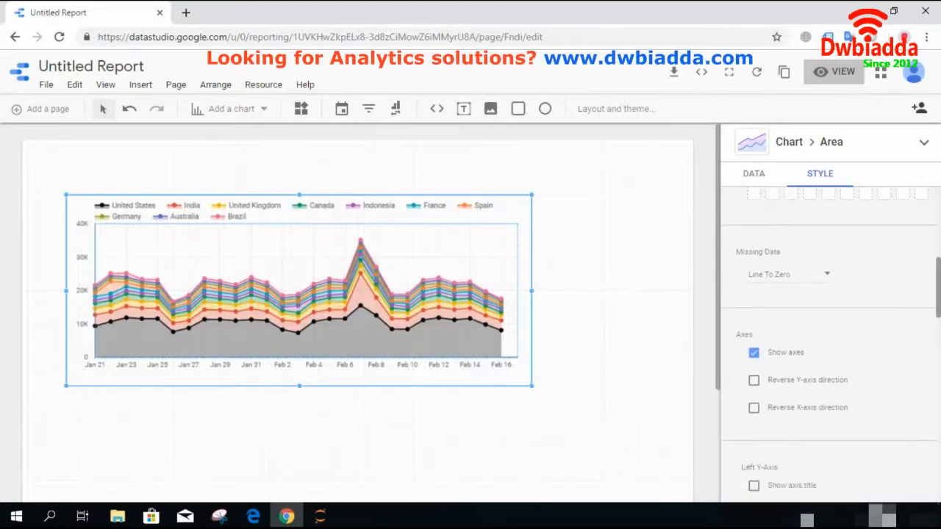
left_click(826, 278)
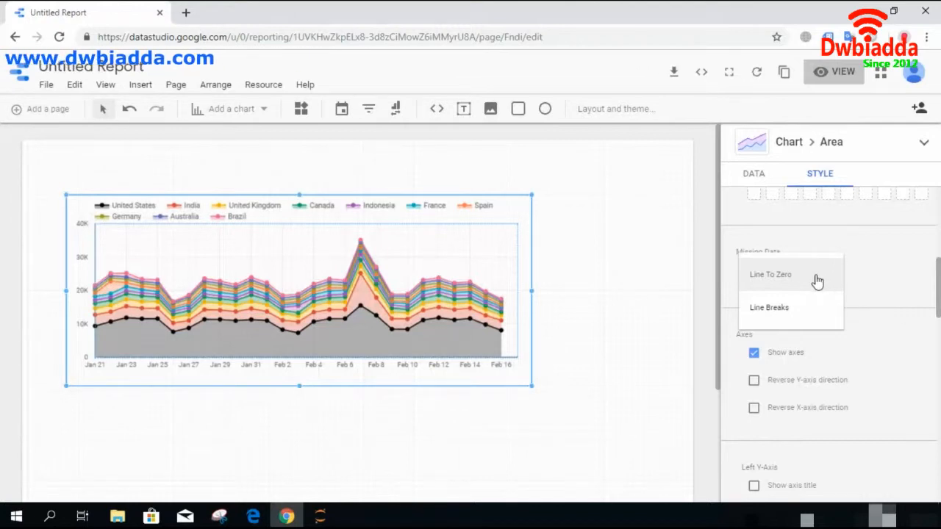
left_click(817, 276)
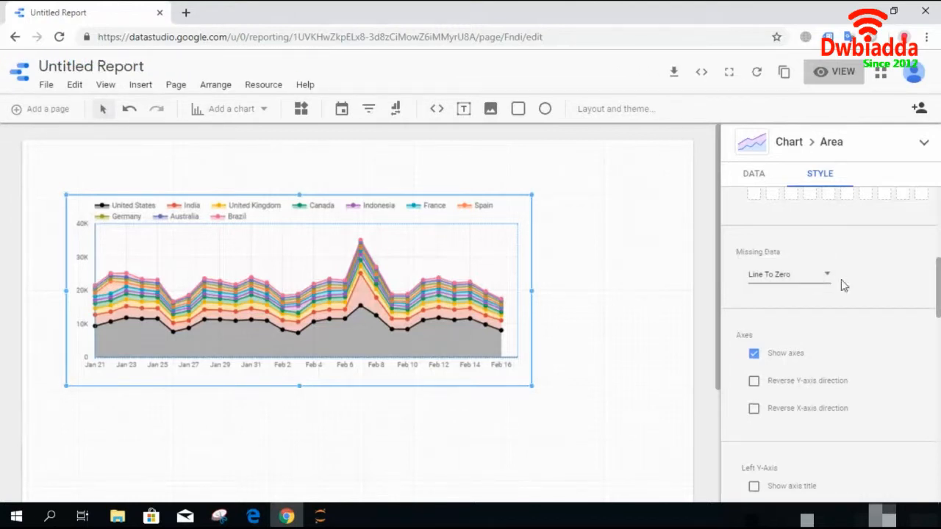
- Try reversing the Y-axis and X-axis directions, switching each off again
scroll(751, 272, "down", 3)
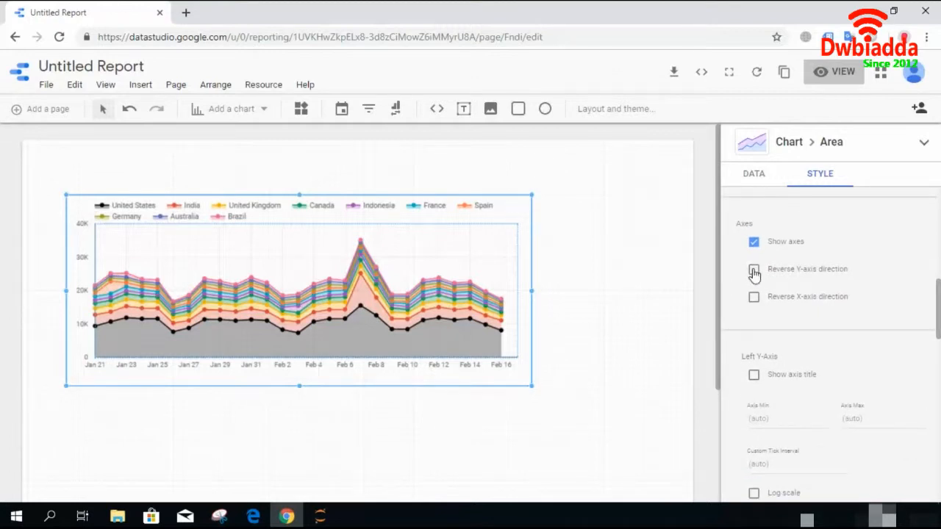
left_click(754, 269)
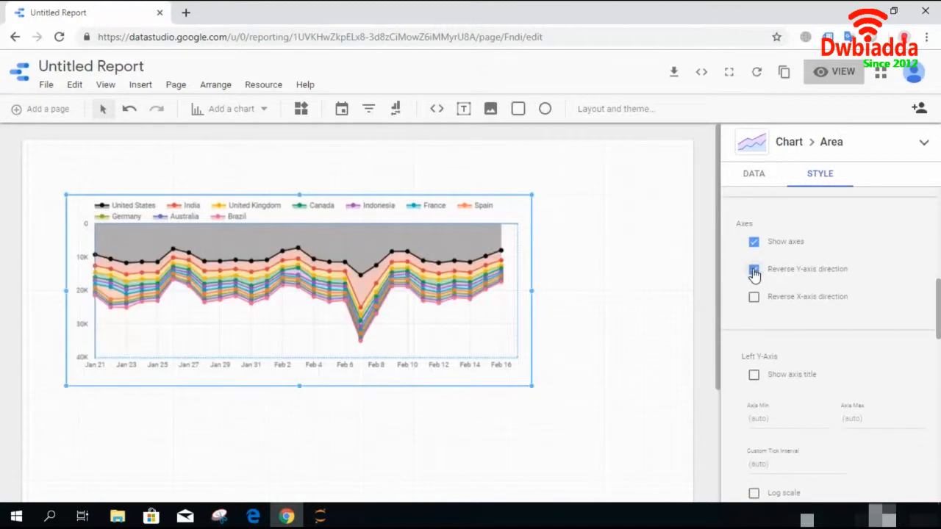
left_click(753, 271)
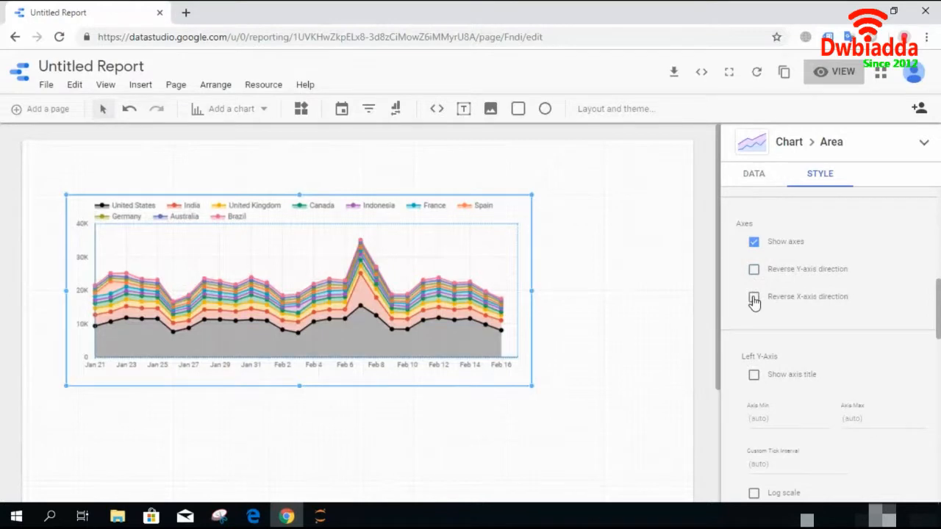
left_click(753, 297)
left_click(753, 299)
- Show axis titles on both the left Y-axis and the X-axis
left_click(752, 377)
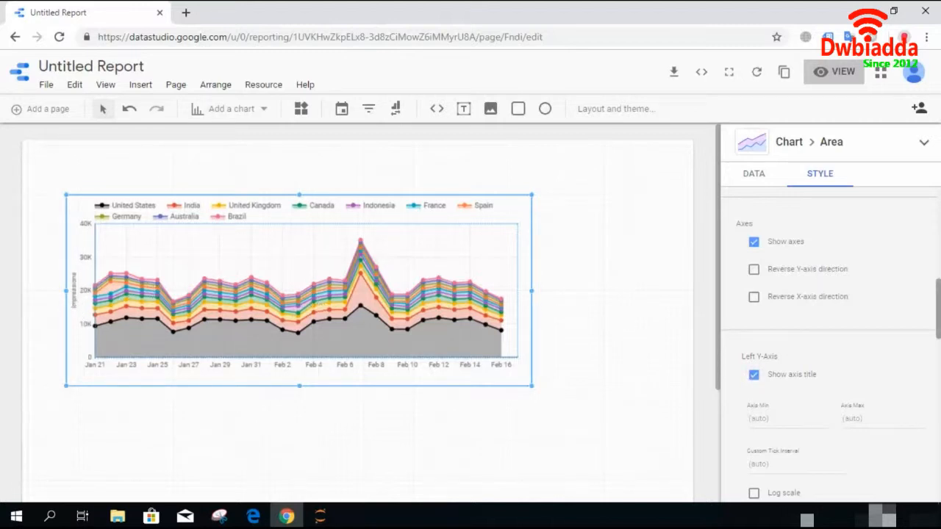
scroll(874, 255, "down", 3)
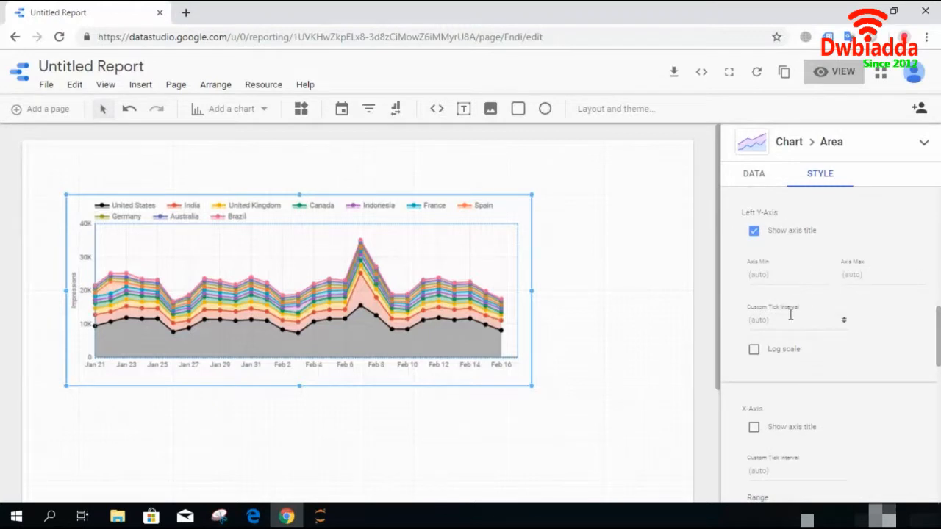
scroll(799, 297, "down", 3)
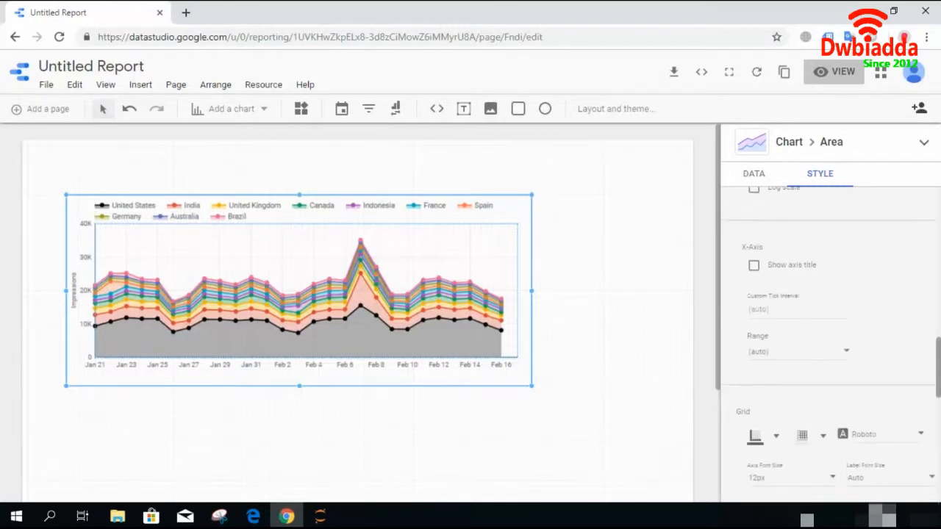
left_click(754, 267)
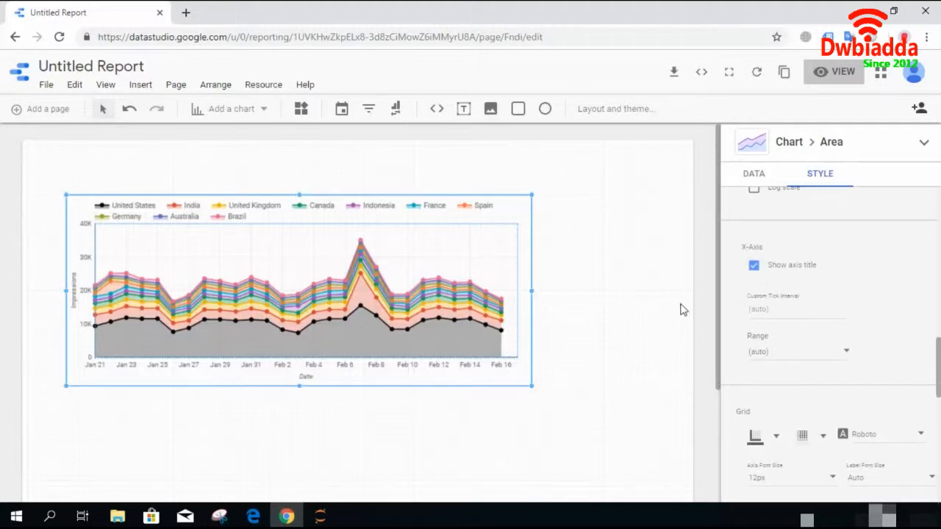
left_click(756, 268)
left_click(755, 267)
- Set the chart's grid colour to red
scroll(878, 397, "down", 3)
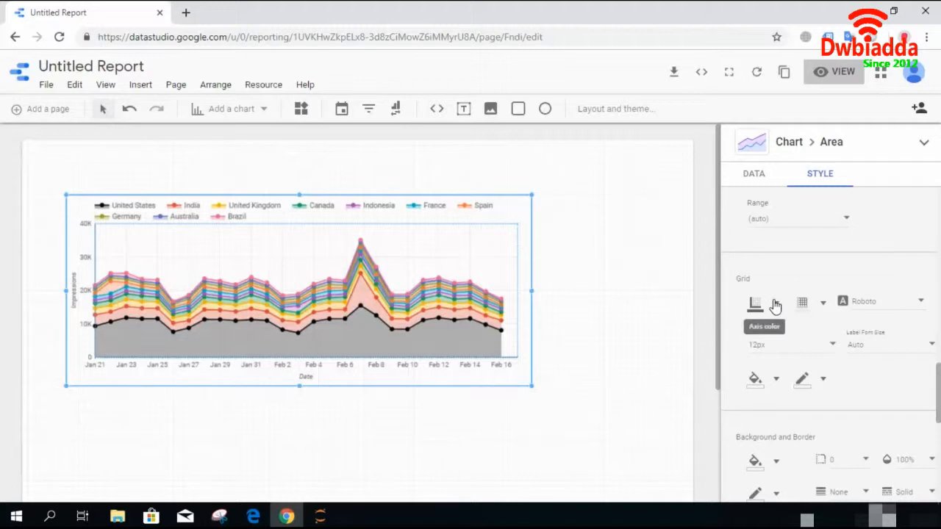
left_click(823, 304)
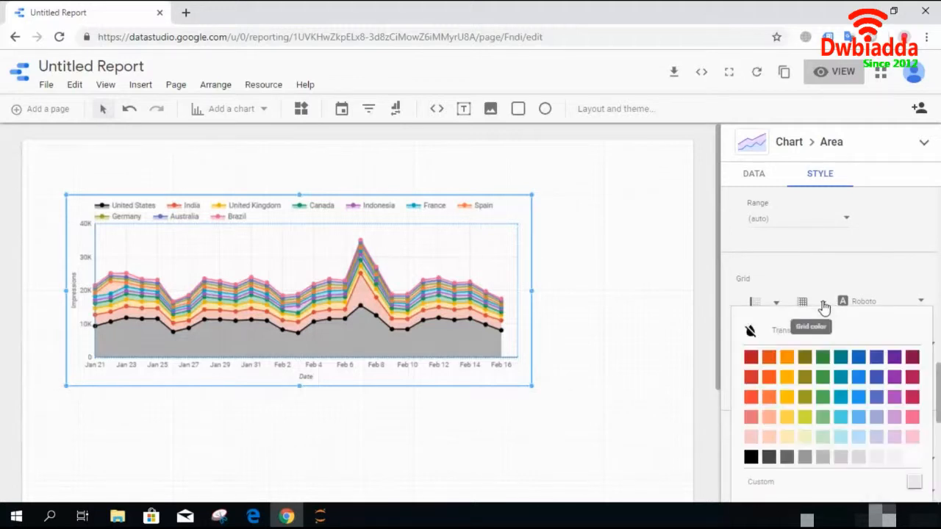
left_click(749, 358)
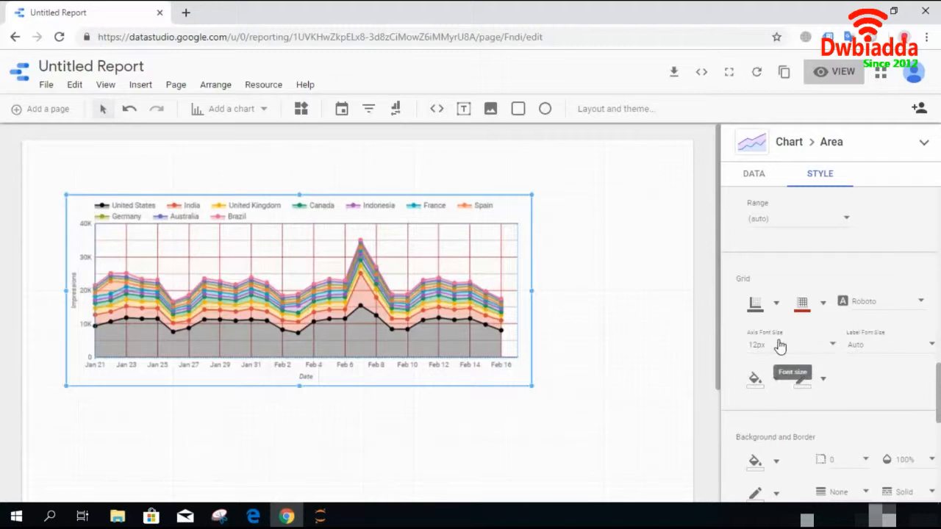
- Try placing the legend at the bottom and right, then set the legend position to None
scroll(781, 232, "down", 3)
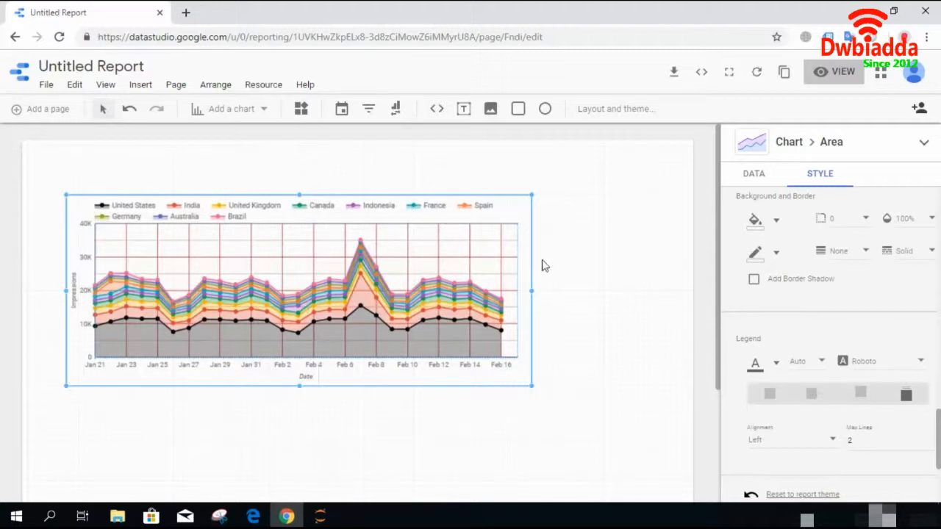
left_click(866, 398)
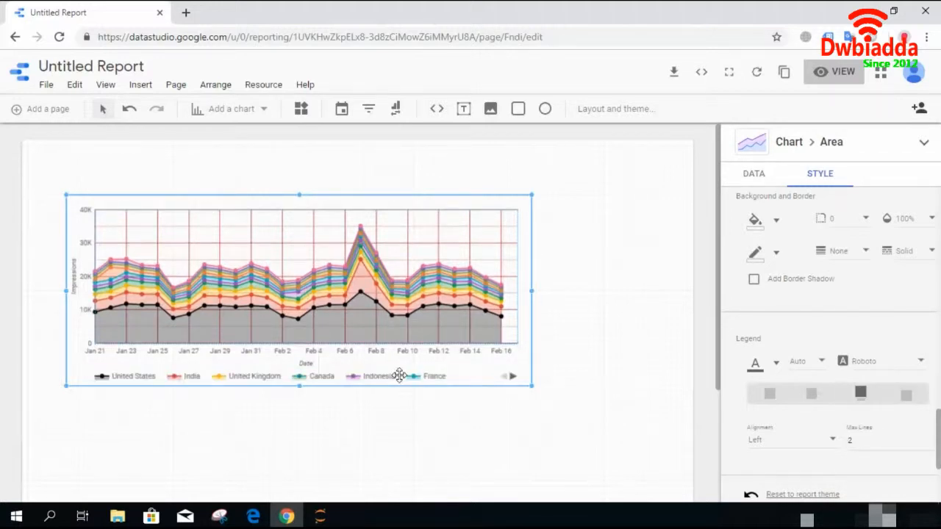
left_click(811, 397)
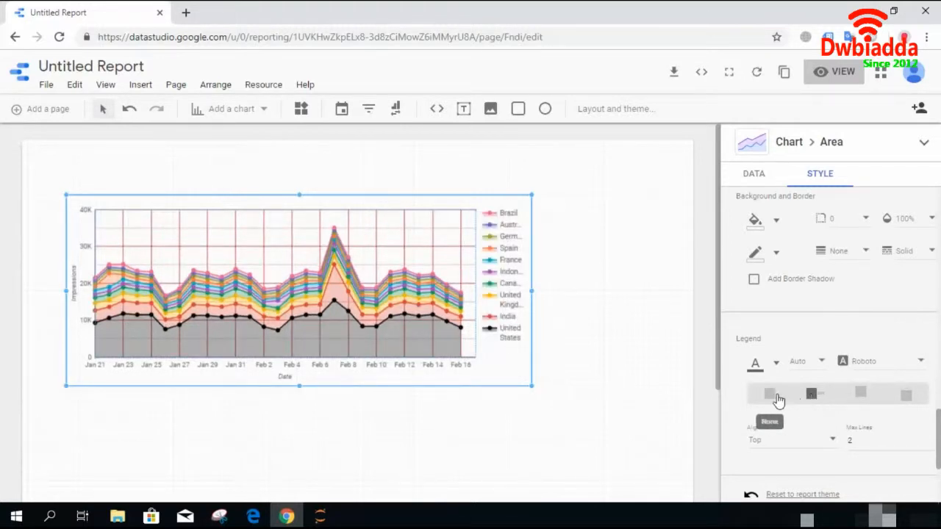
left_click(775, 397)
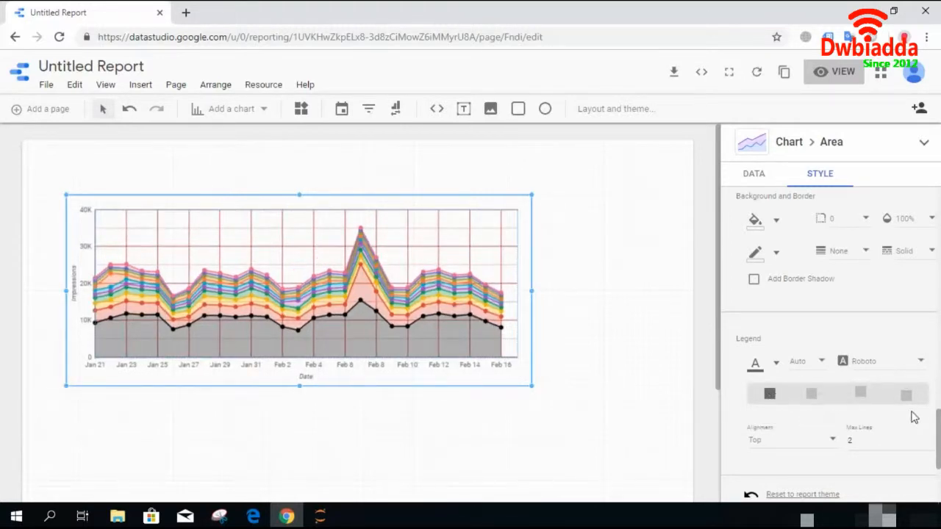
- Preview the report in view mode and return to editing
scroll(775, 398, "down", 3)
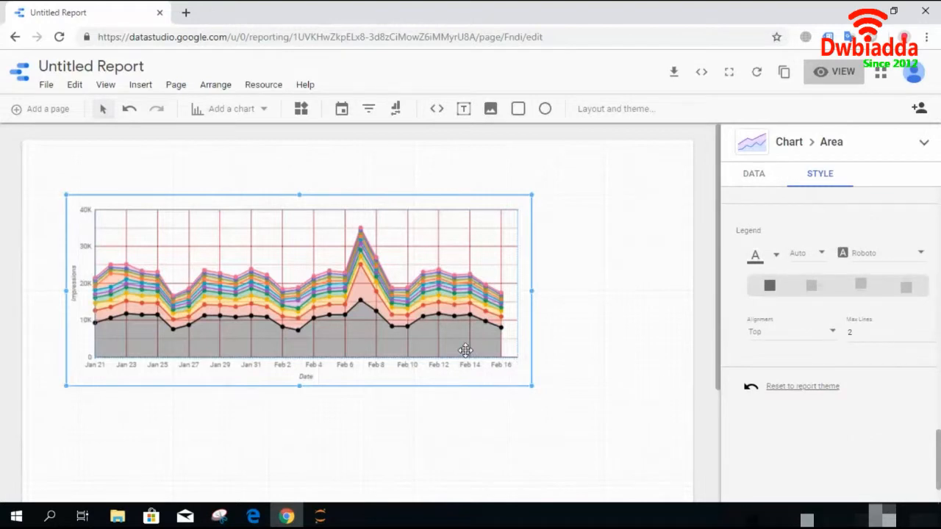
left_click(825, 73)
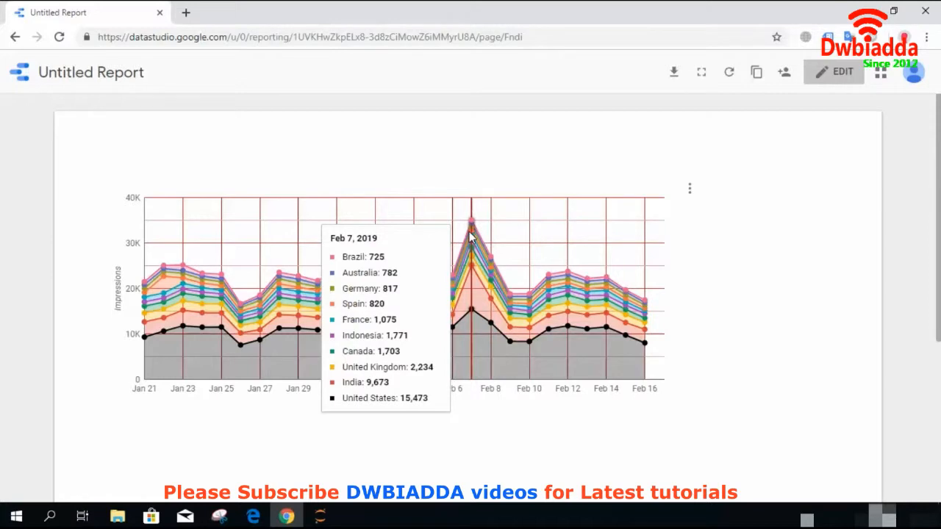
left_click(832, 72)
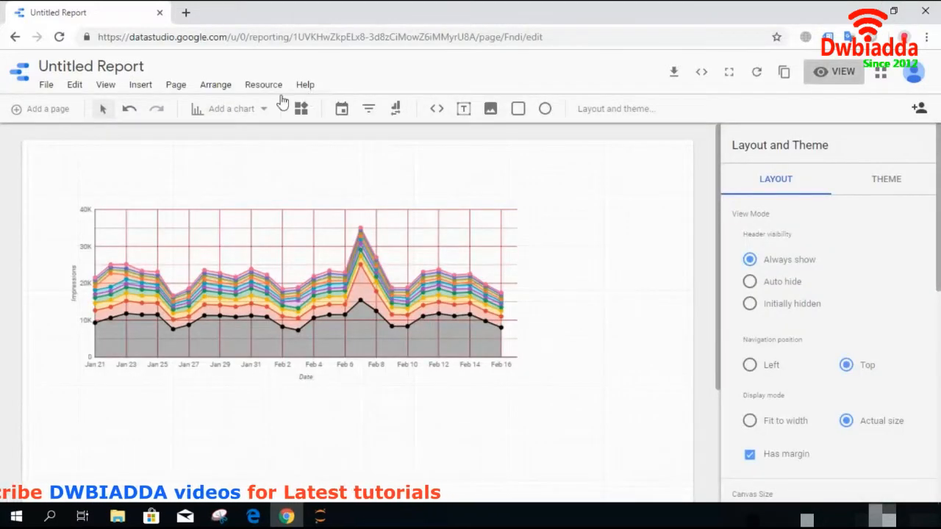
- Add a 100% stacked area chart to the page
left_click(252, 111)
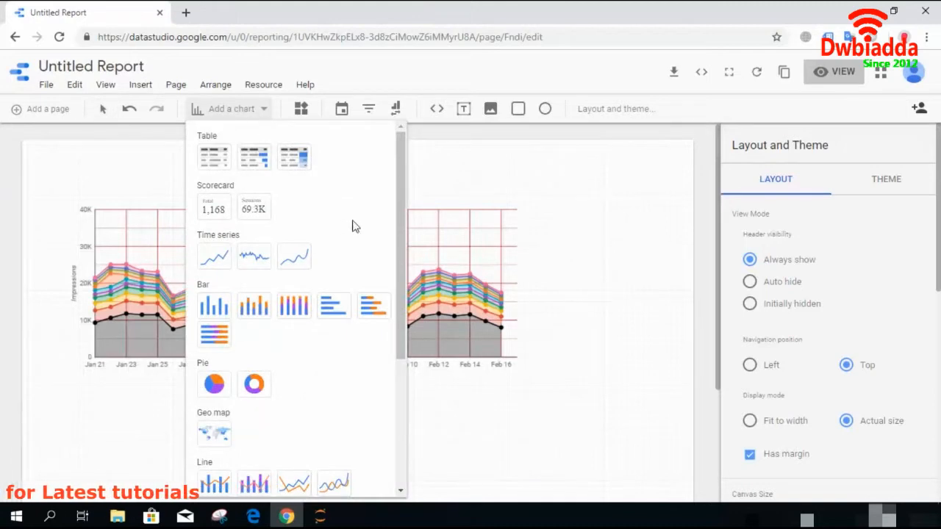
left_click_drag(398, 185, 392, 304)
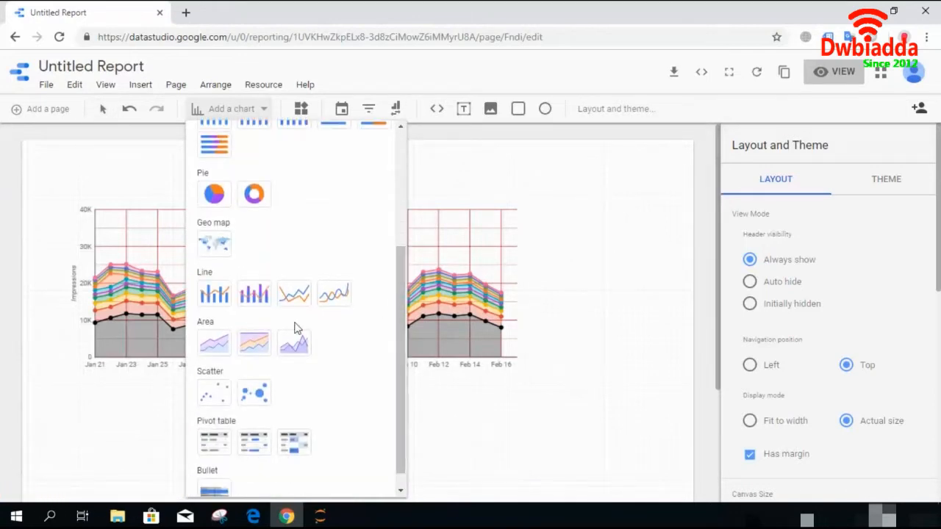
left_click(247, 344)
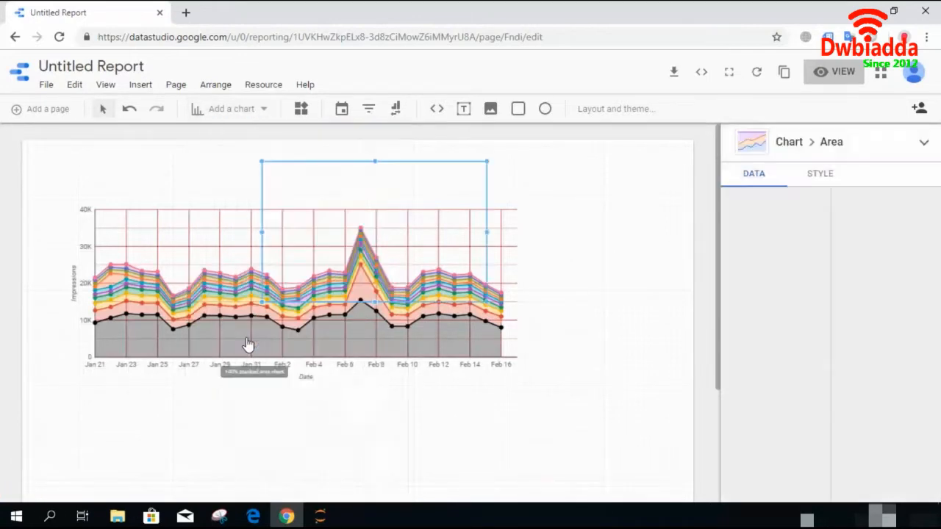
left_click_drag(392, 205, 601, 375)
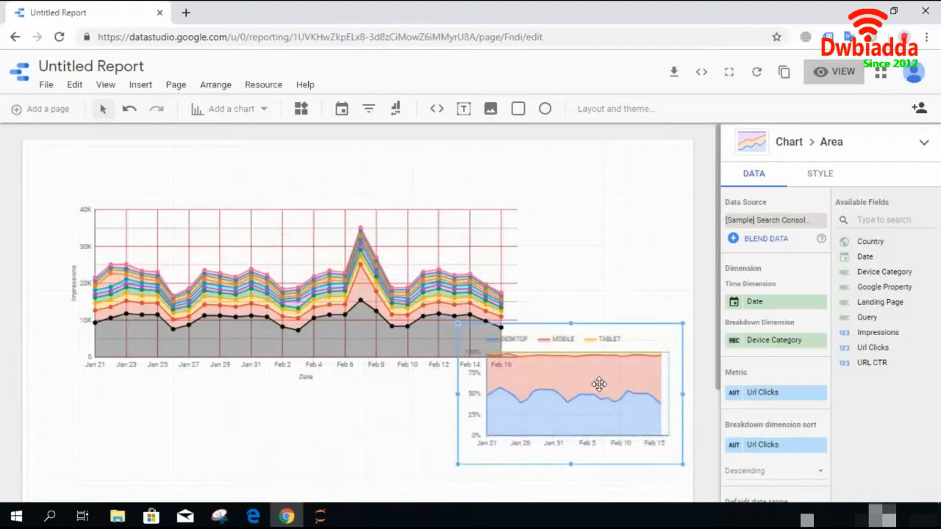
- Narrow the first chart and move the 100% stacked chart up beside it
left_click(464, 294)
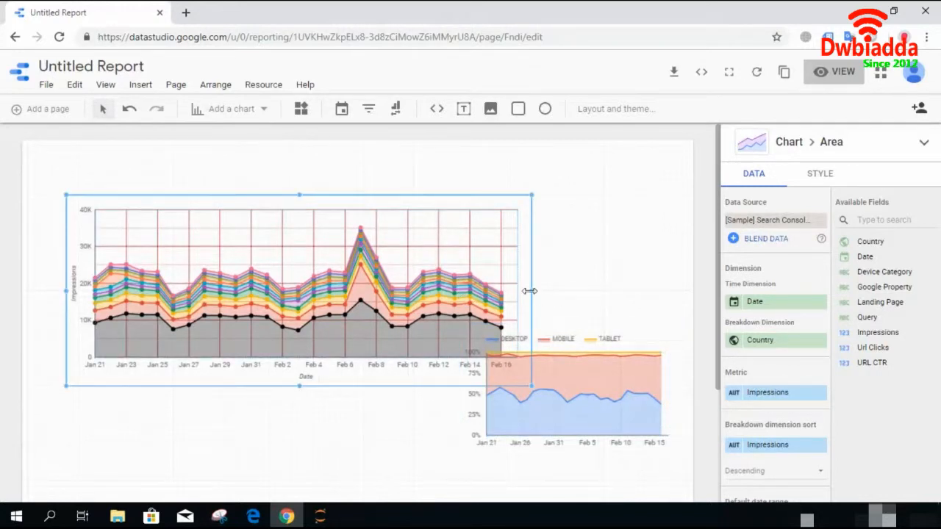
left_click_drag(529, 291, 340, 282)
left_click_drag(583, 374, 516, 264)
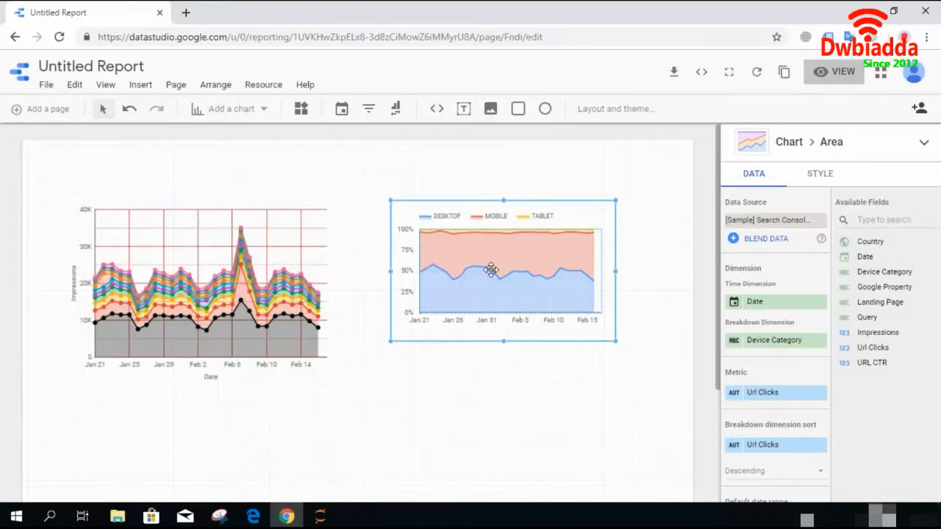
- Add a stacked area chart below the 100% stacked chart
left_click(241, 110)
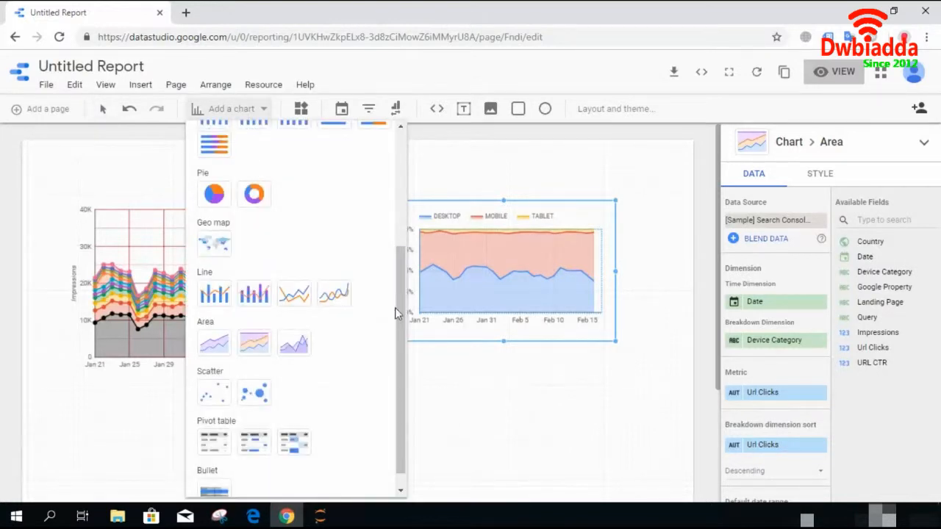
left_click(294, 344)
left_click_drag(381, 234, 546, 391)
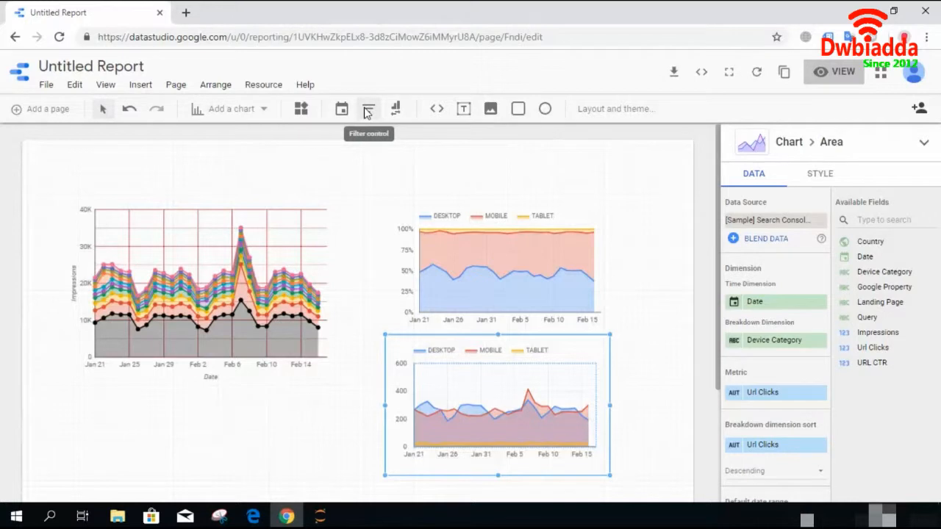
- Insert a date range control and position it above the charts
left_click(341, 108)
left_click(296, 196)
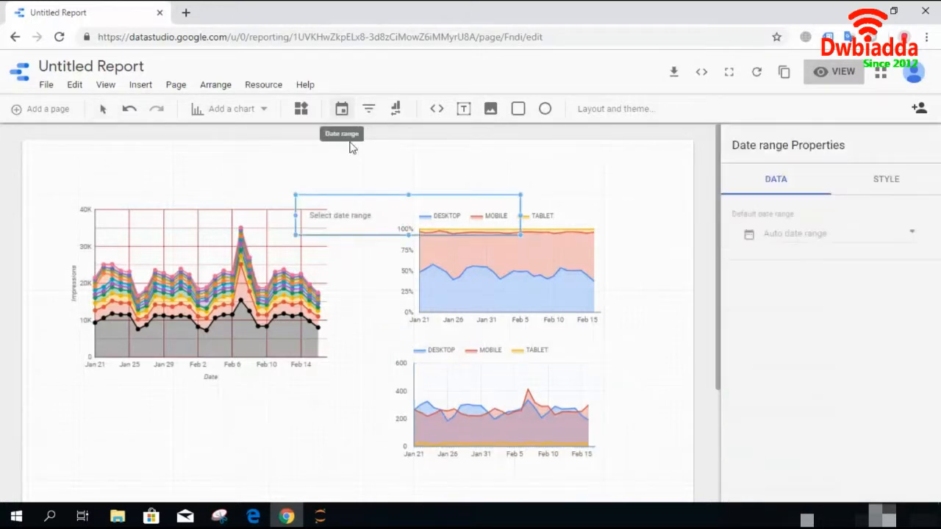
left_click_drag(369, 206, 371, 167)
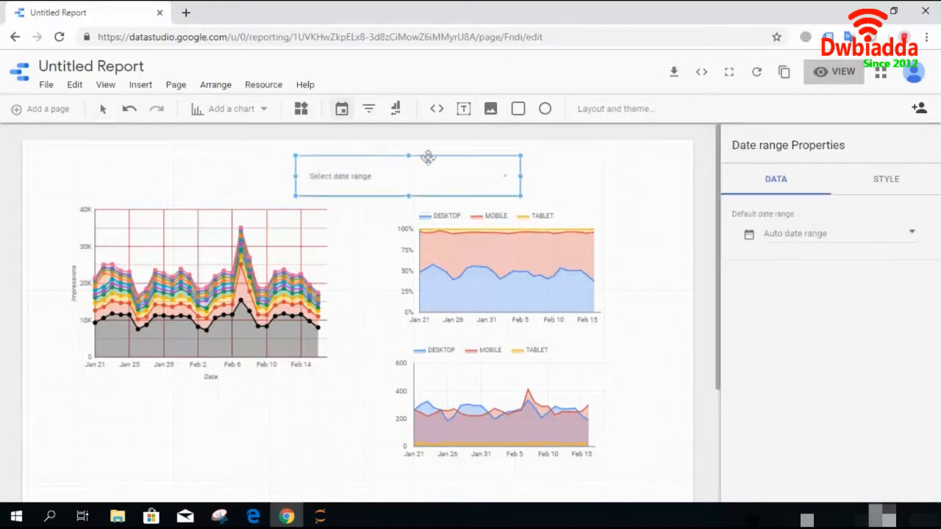
- Switch to view mode and open the date range picker
left_click(834, 73)
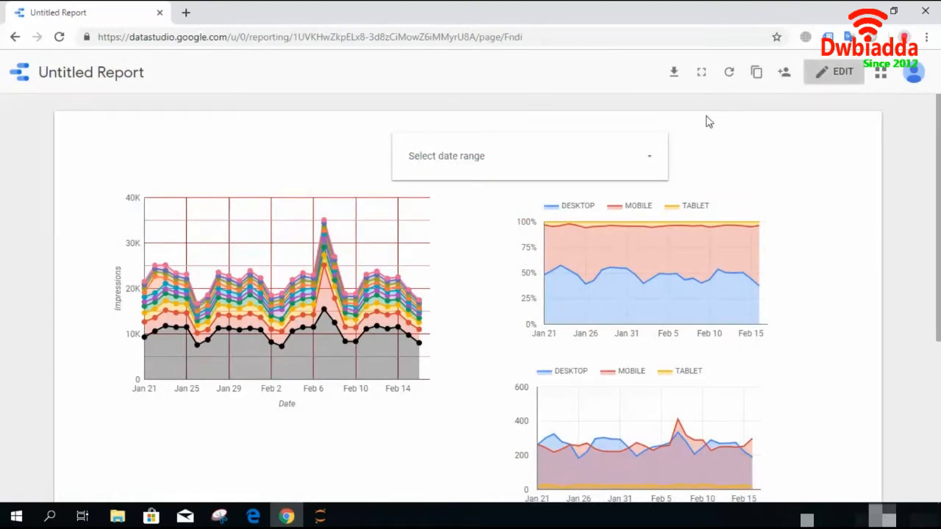
left_click(653, 161)
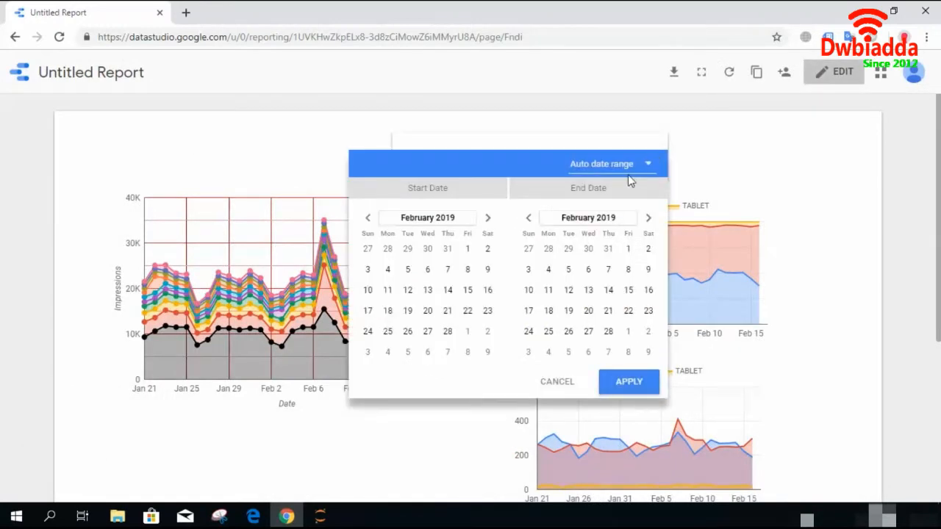
- Apply the Yesterday preset in the report's date range picker
left_click(630, 169)
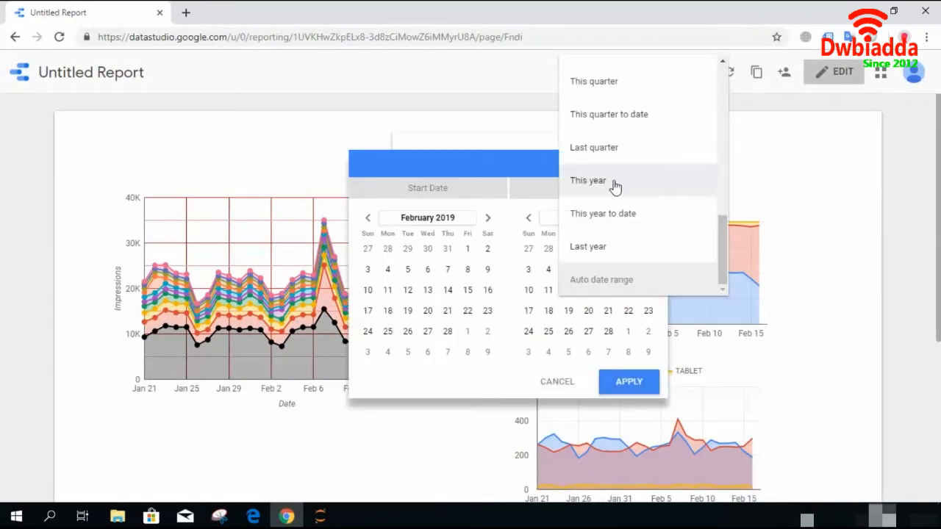
left_click_drag(724, 242, 718, 112)
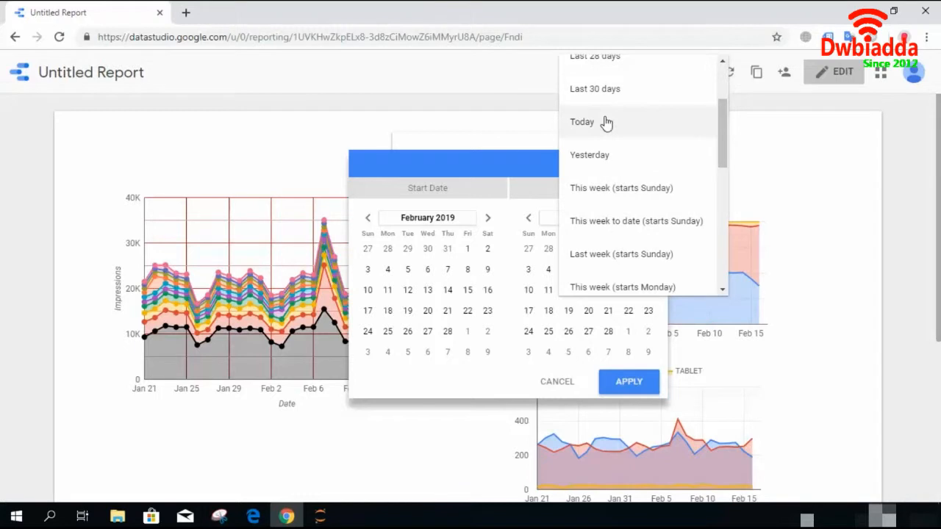
left_click(592, 158)
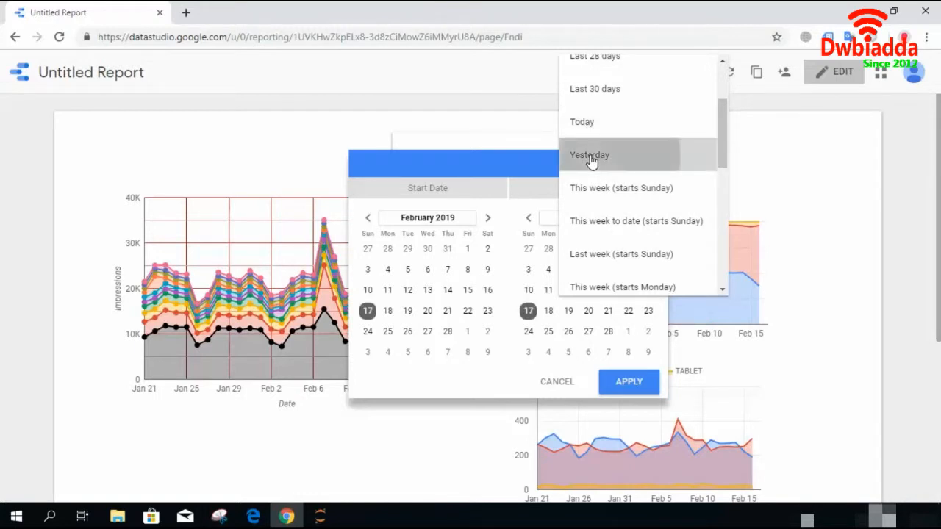
left_click(616, 393)
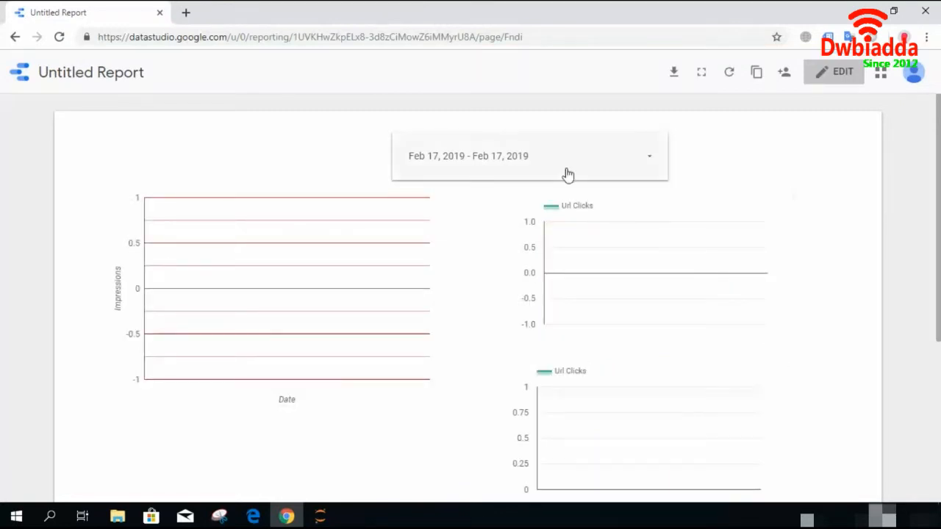
- Reopen the date range picker and apply the Last 30 days preset
left_click(625, 164)
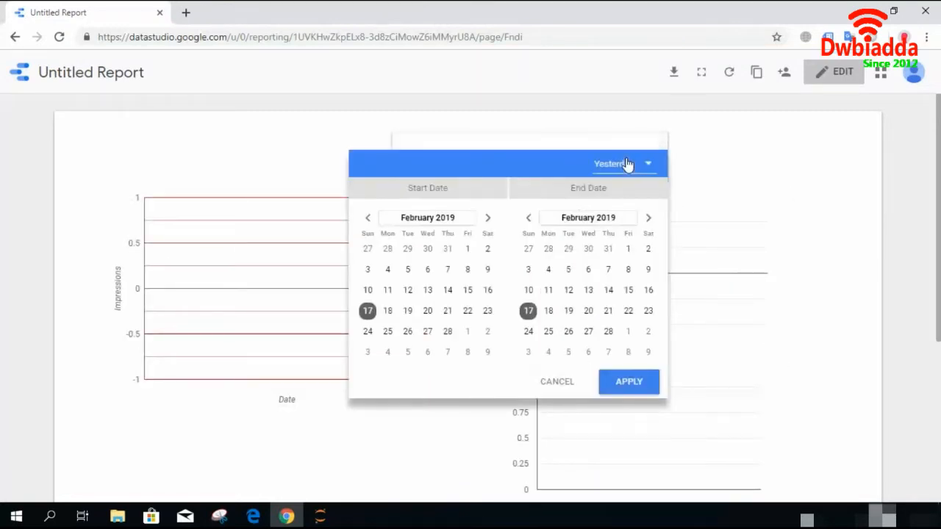
left_click(634, 168)
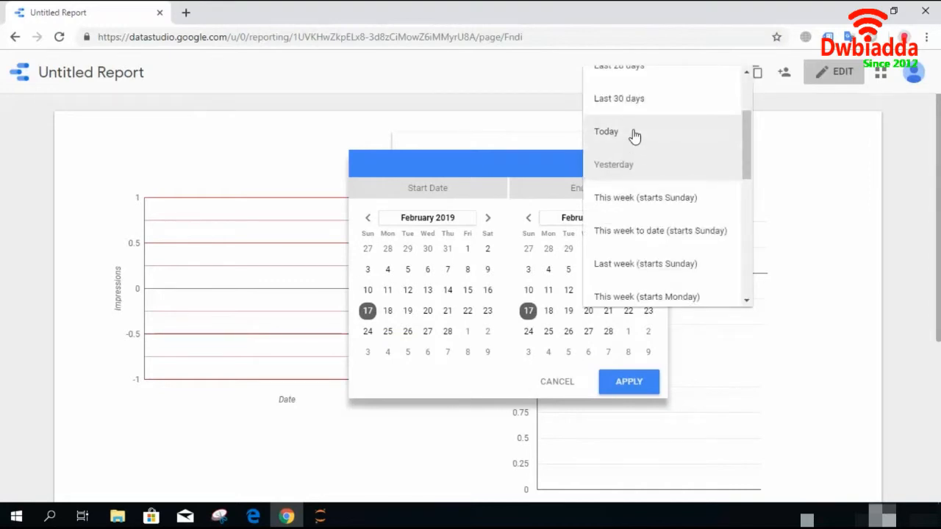
left_click(632, 101)
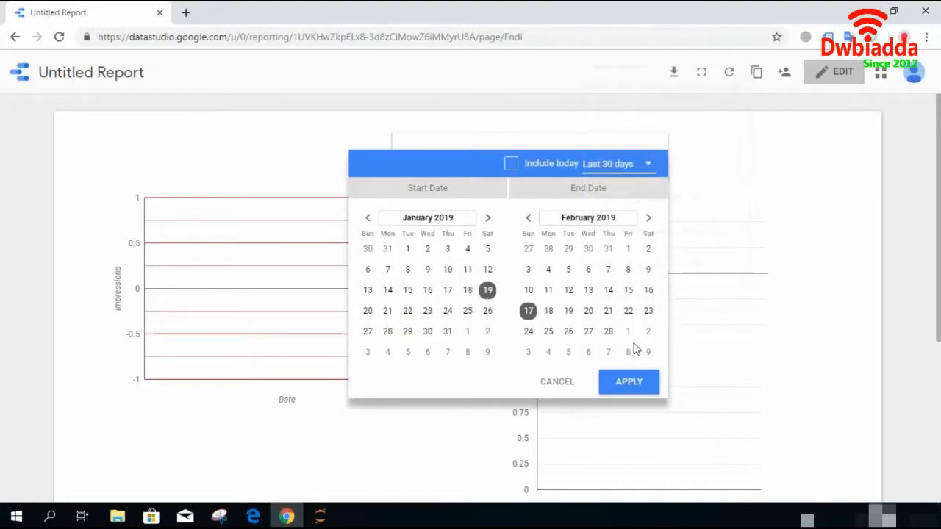
left_click(627, 380)
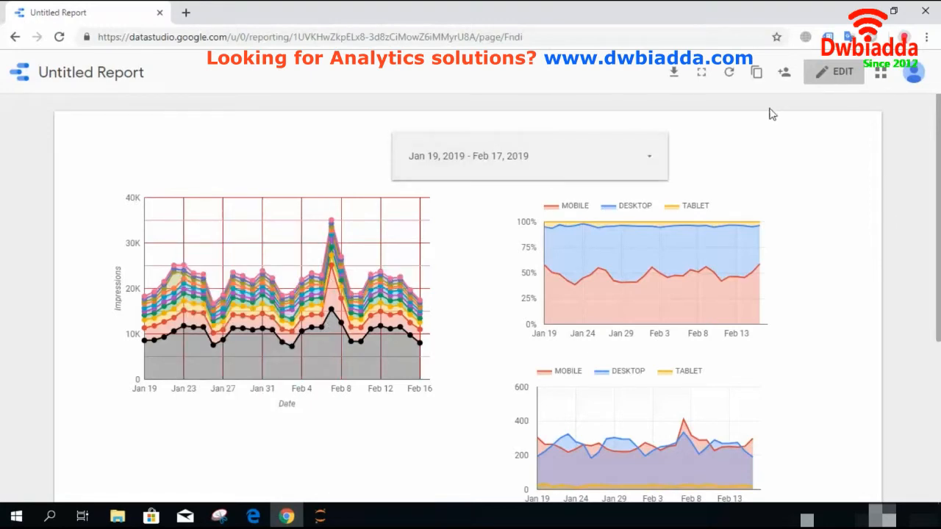
- Switch to edit mode, add a Device Category filter control and place it left of the date range control
left_click(838, 77)
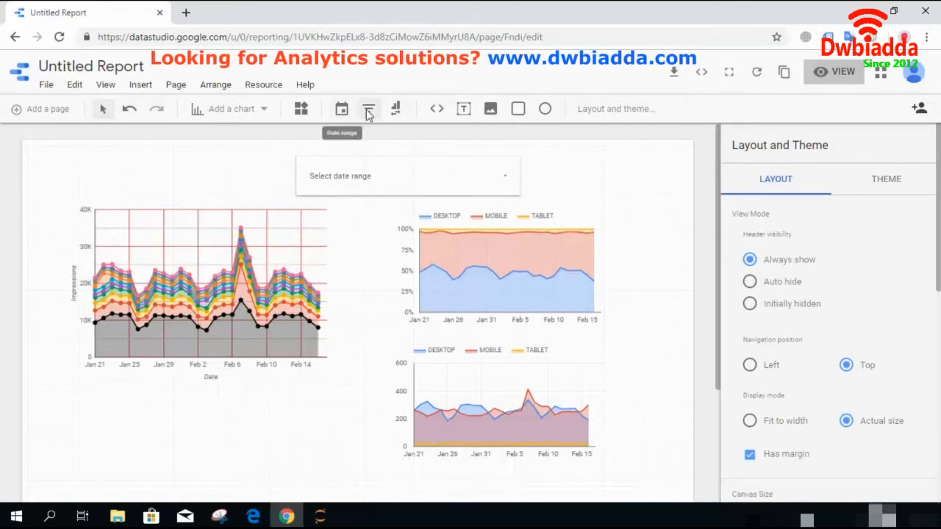
left_click(369, 109)
left_click(312, 212)
left_click_drag(373, 227, 121, 173)
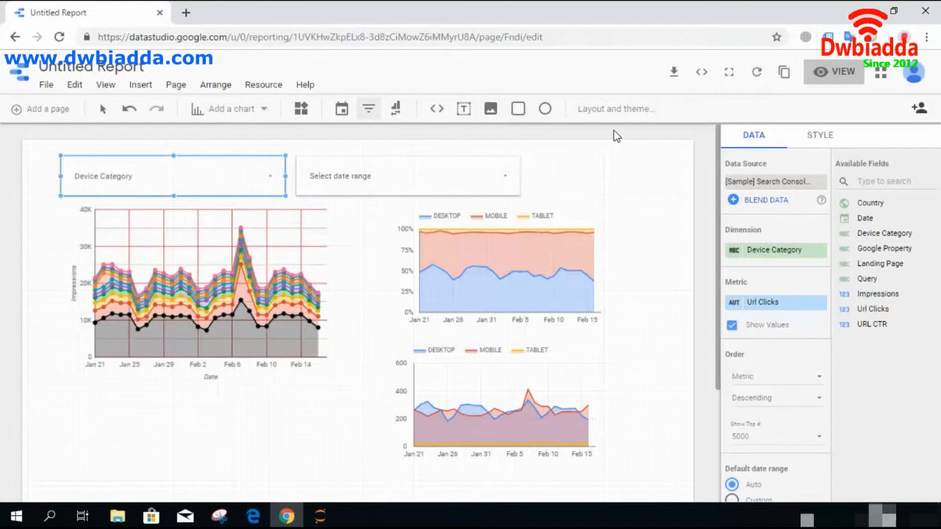
- Switch to view mode and filter the report to only the DESKTOP device category
left_click(826, 72)
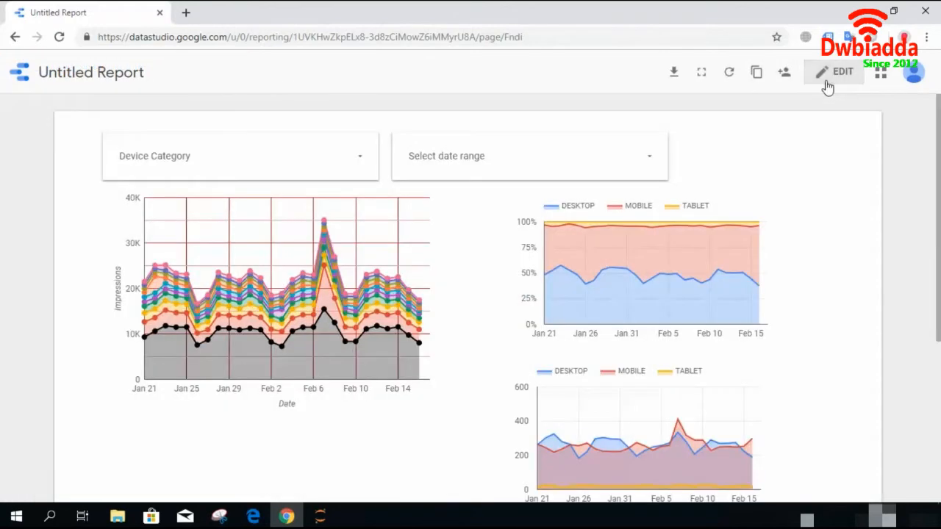
mouse_move(222, 249)
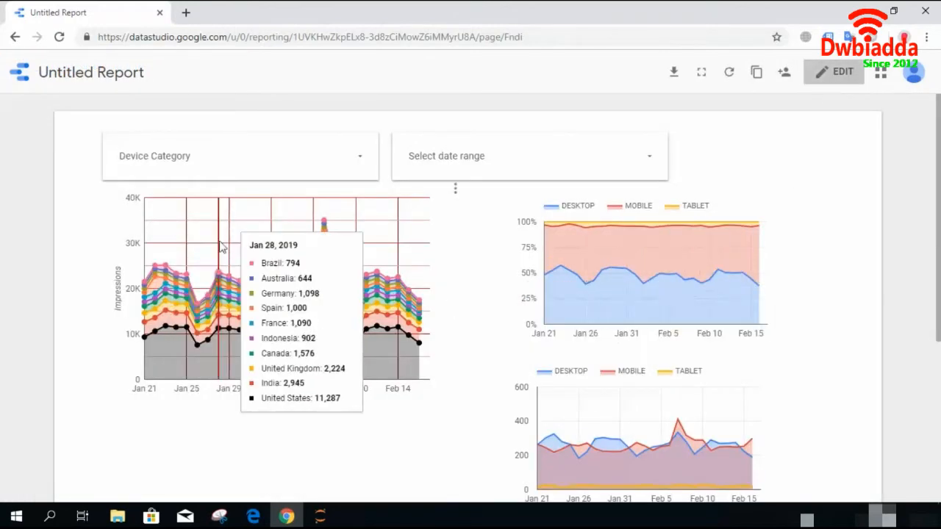
left_click(330, 155)
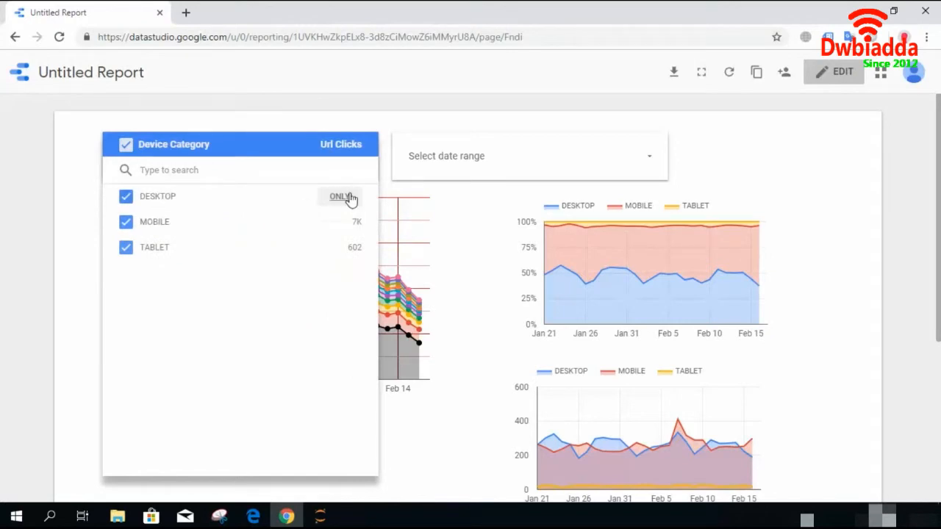
left_click(341, 197)
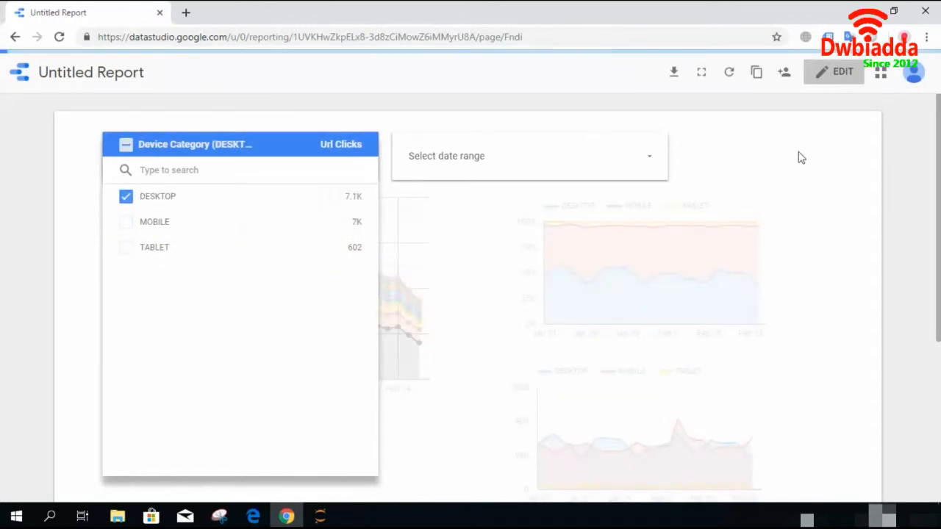
left_click(823, 154)
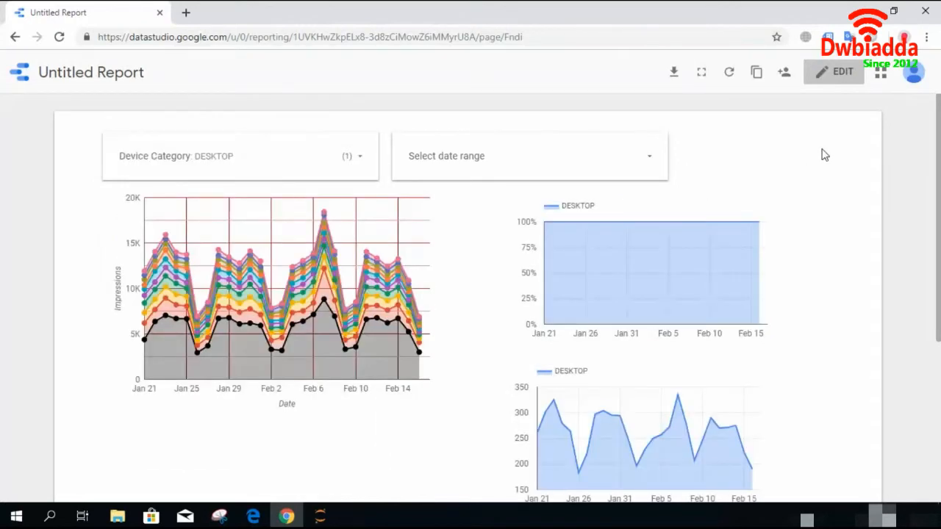
- Return to edit mode and move the stacked area chart and the 100% stacked chart lower on the page
mouse_move(638, 277)
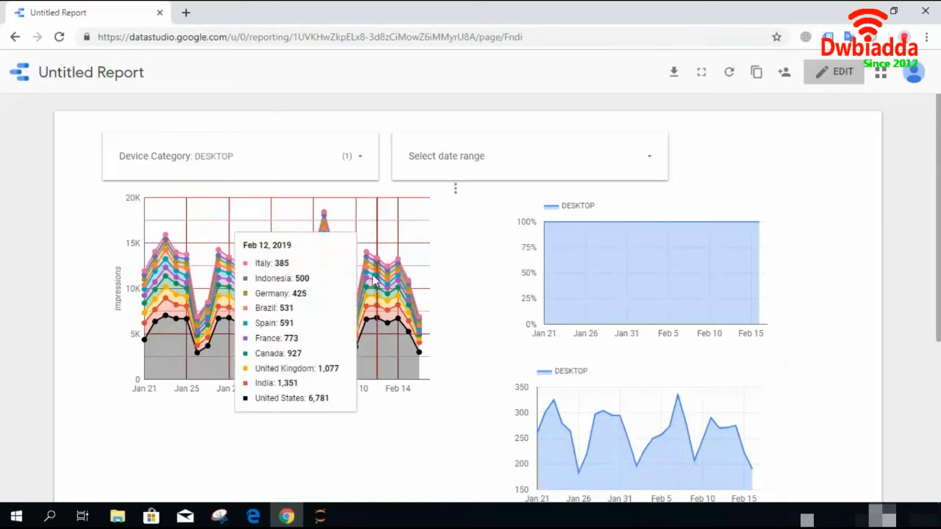
left_click(823, 80)
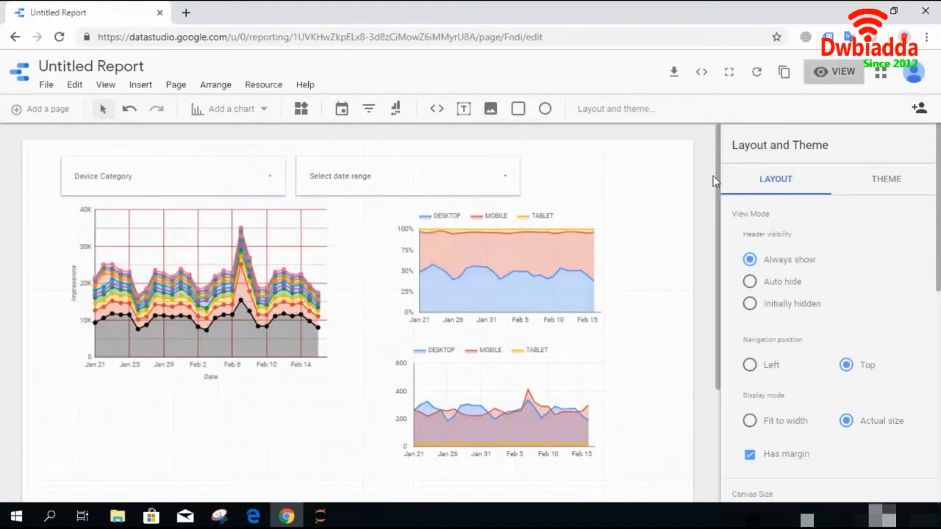
left_click_drag(718, 178, 708, 254)
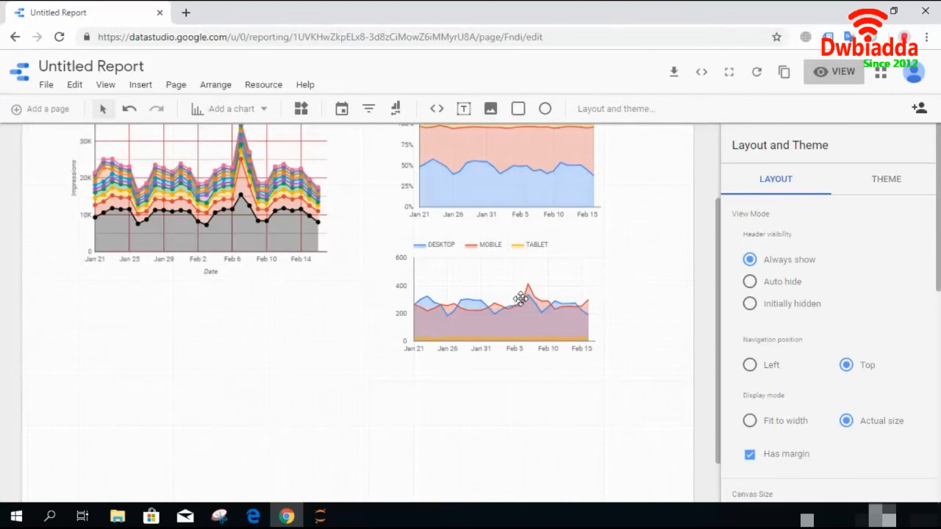
left_click_drag(519, 297, 520, 354)
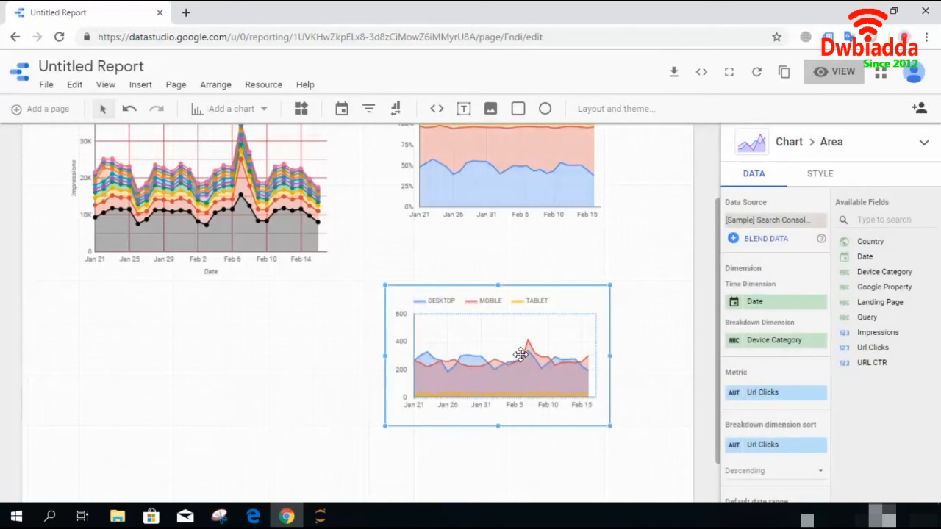
left_click_drag(486, 199, 485, 222)
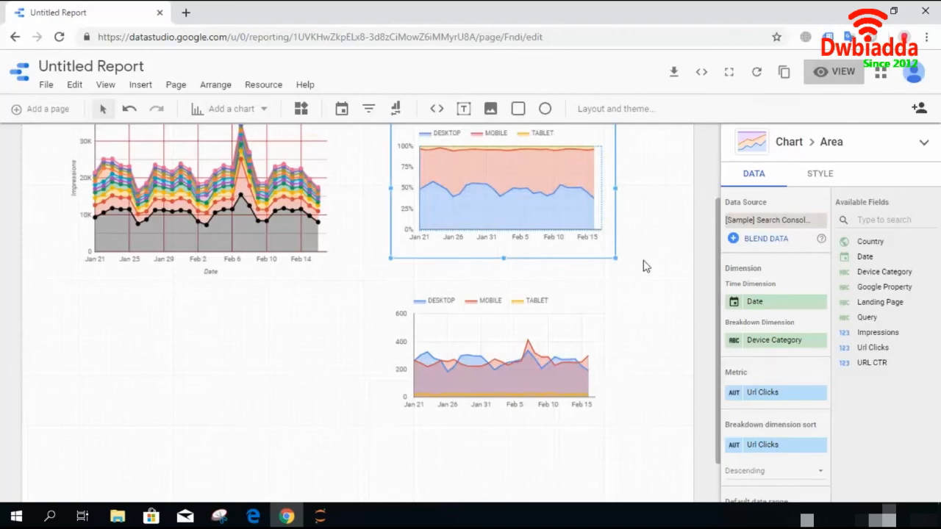